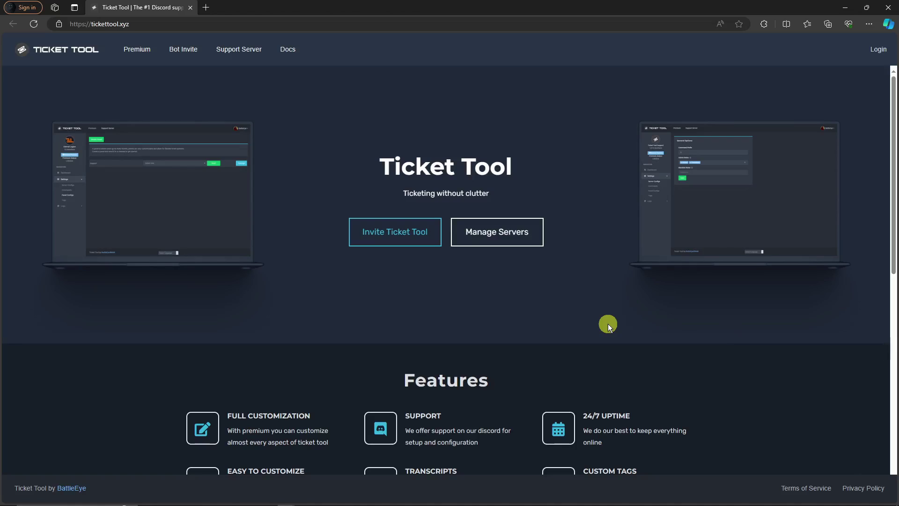
Authorize the Ticket Tool bot for the TUTORIAL server and pass the hCaptcha check
scroll(583, 304, "down", 4)
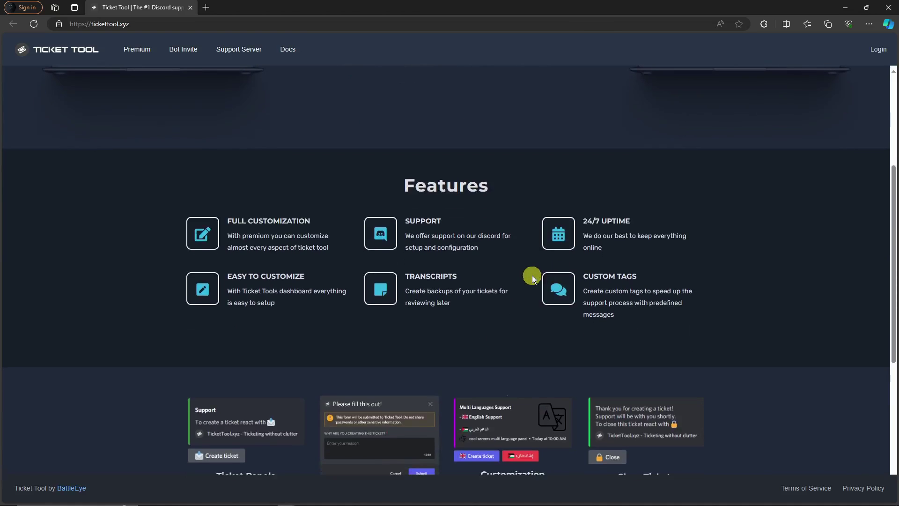
scroll(532, 277, "up", 4)
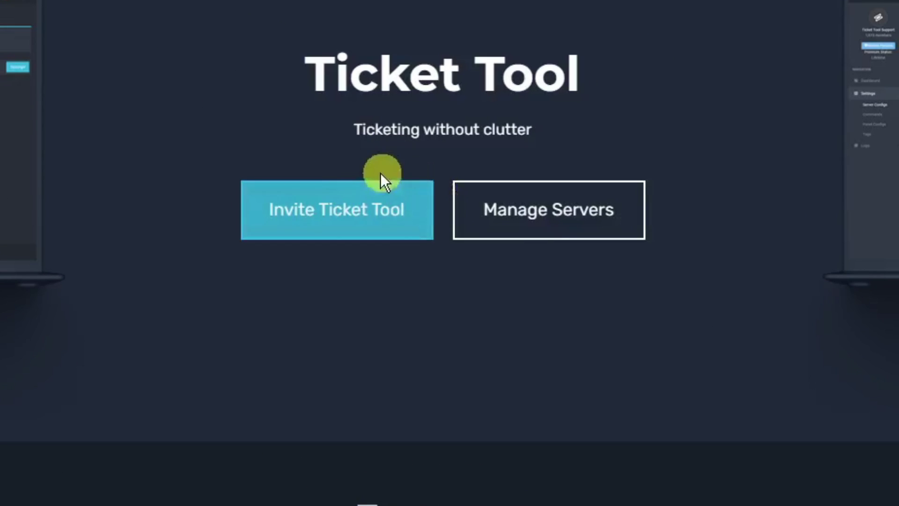
left_click(297, 210)
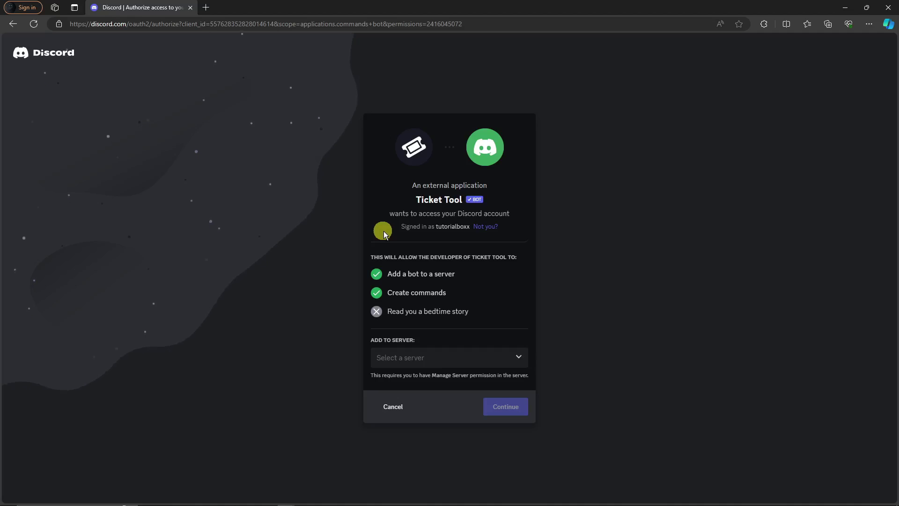
left_click(515, 356)
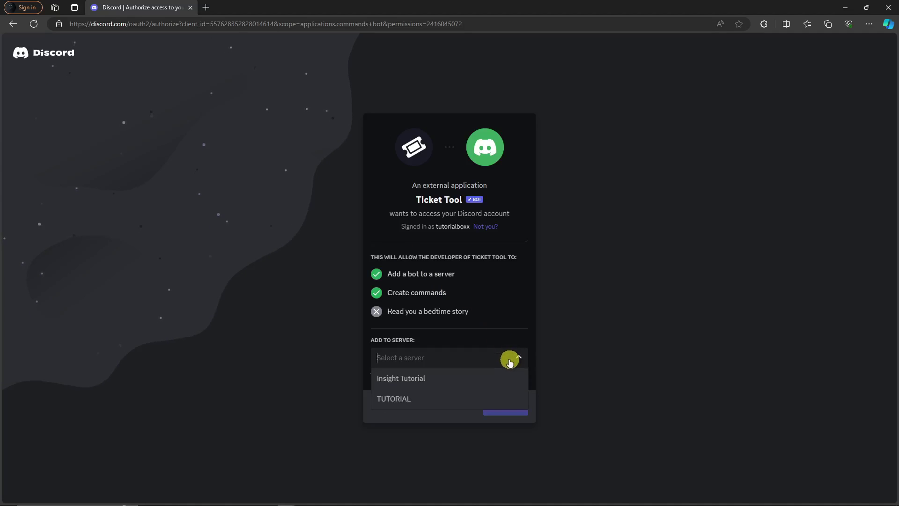
left_click(417, 395)
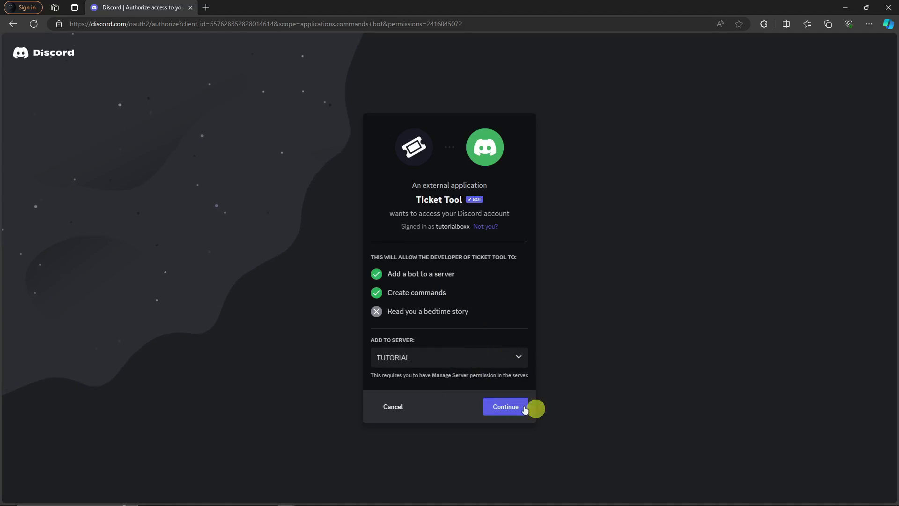
left_click(509, 412)
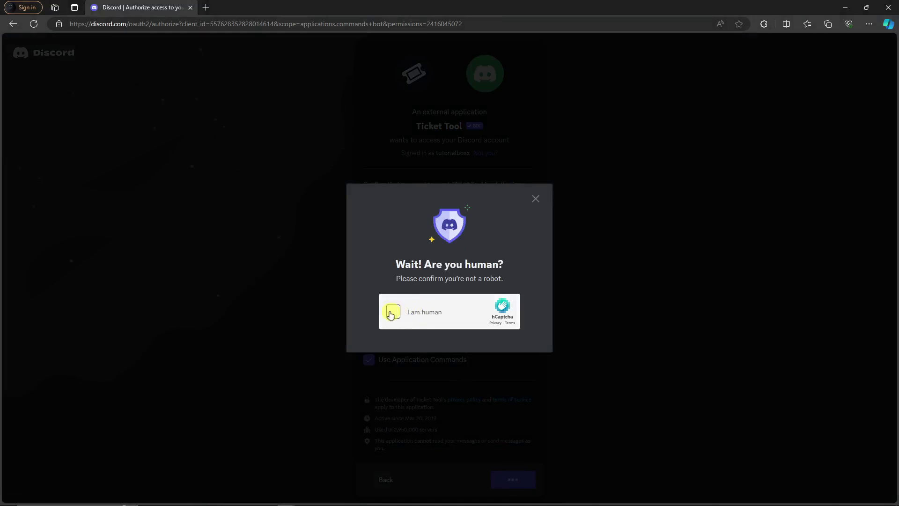
left_click(398, 312)
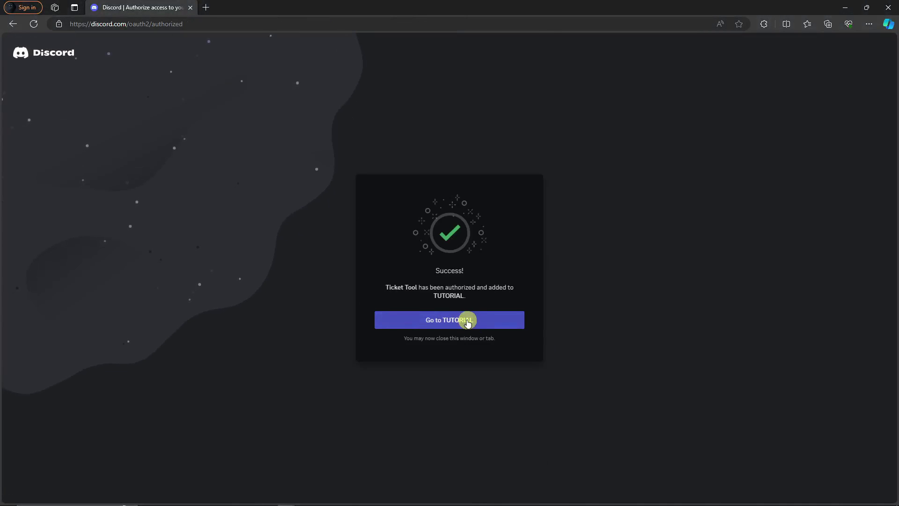
In TUTORIAL's server Roles settings, move Ticket Tool up to second place under Midjourney Bot and save
left_click(467, 321)
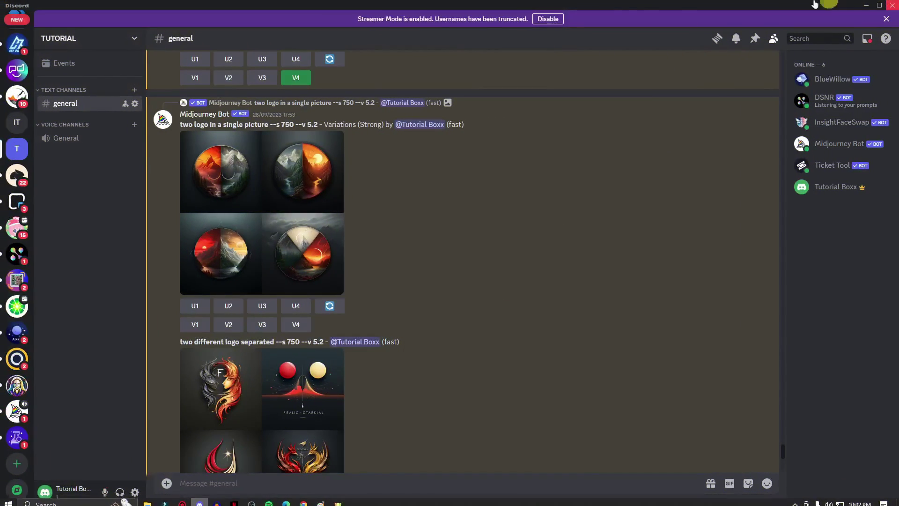
scroll(172, 323, "up", 2)
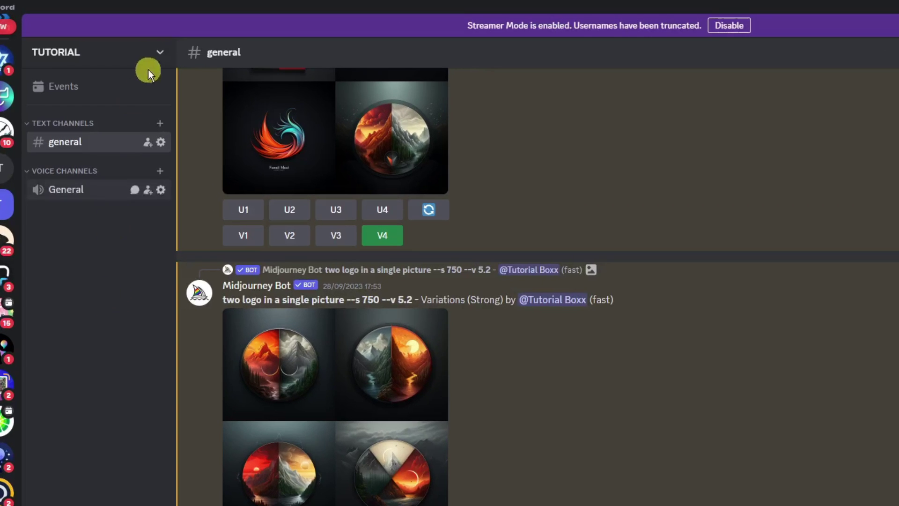
left_click(129, 40)
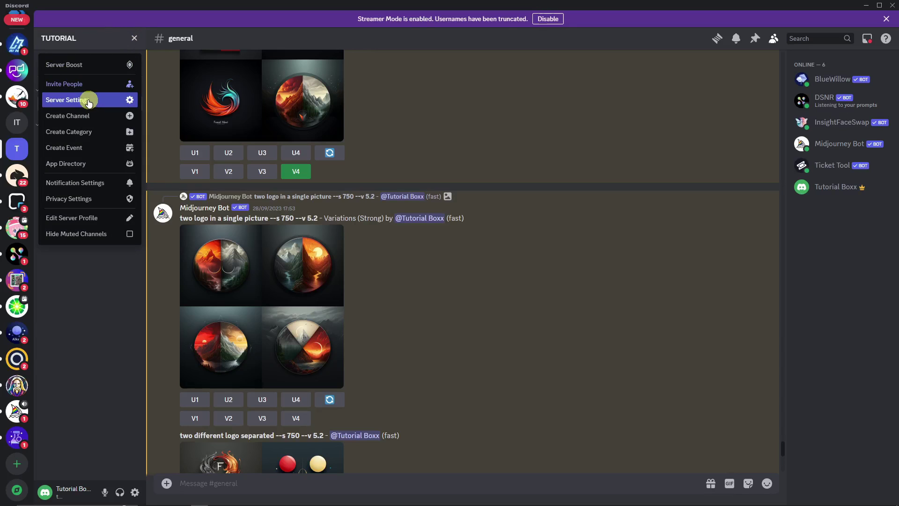
left_click(89, 101)
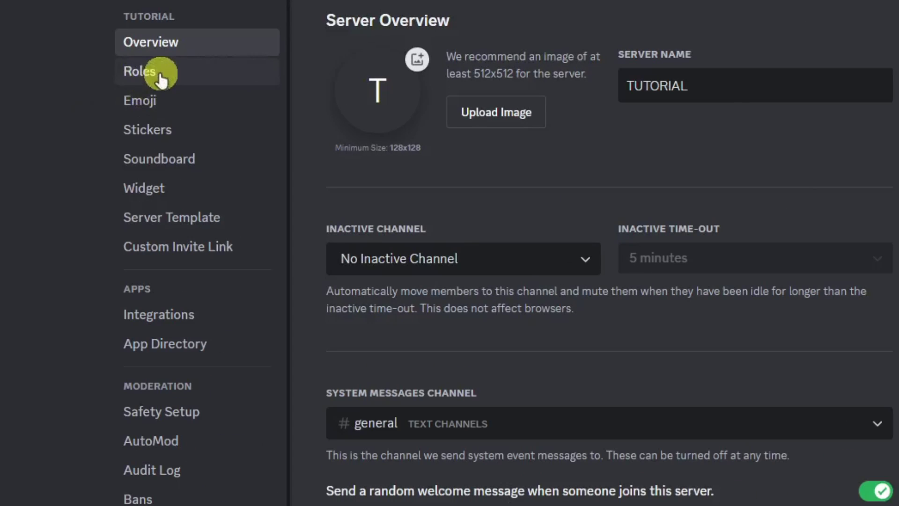
left_click(160, 75)
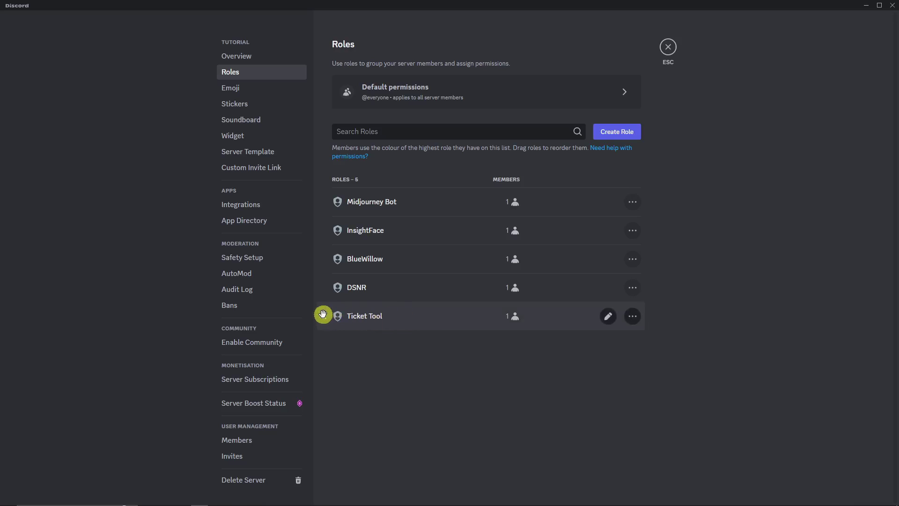
left_click_drag(323, 314, 323, 216)
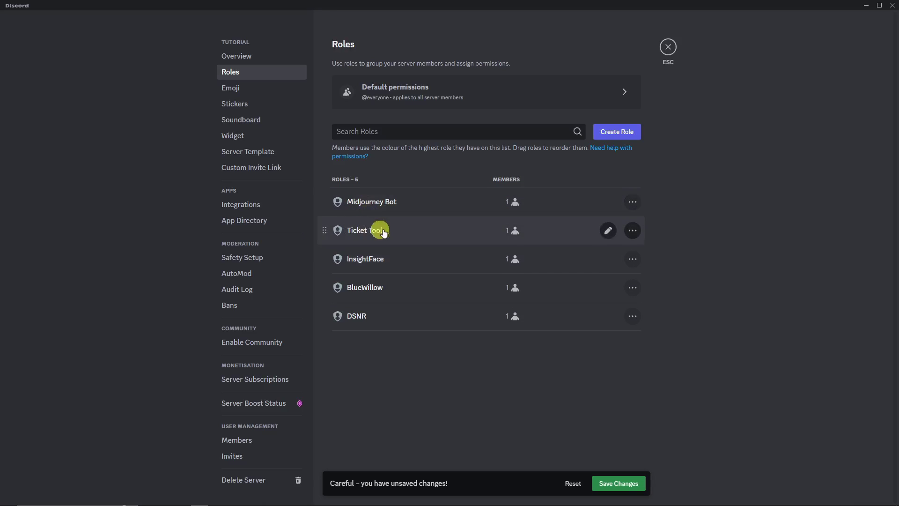
left_click(621, 483)
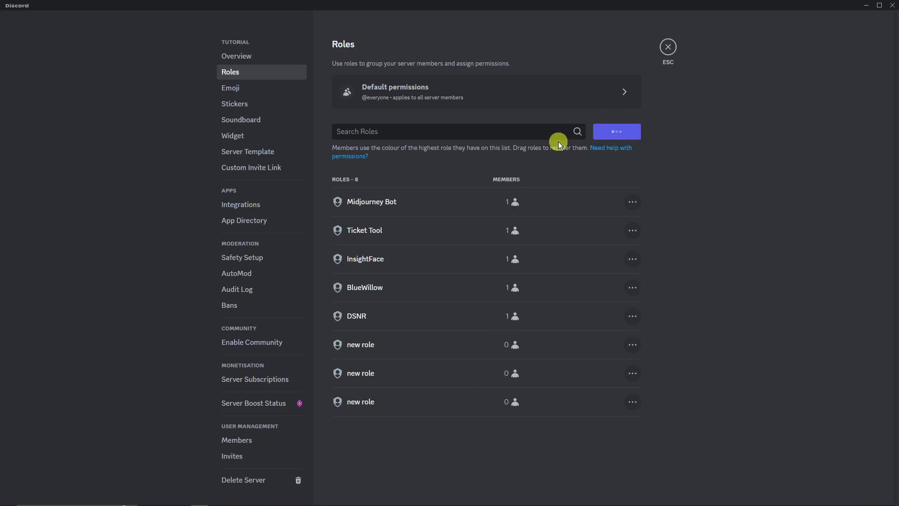
Rename the new role to Staff Role, colour it yellow, save, and rank it above Ticket Tool
triple_click(456, 108)
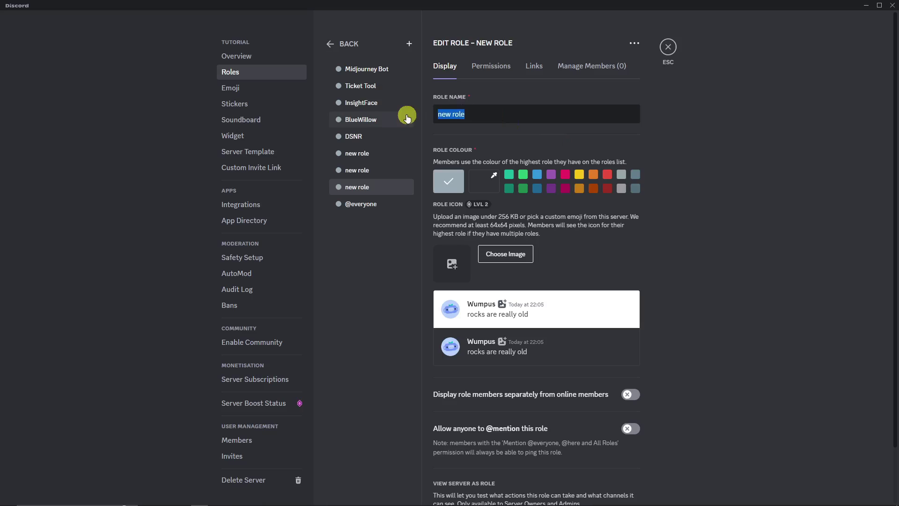
type("Staff Role")
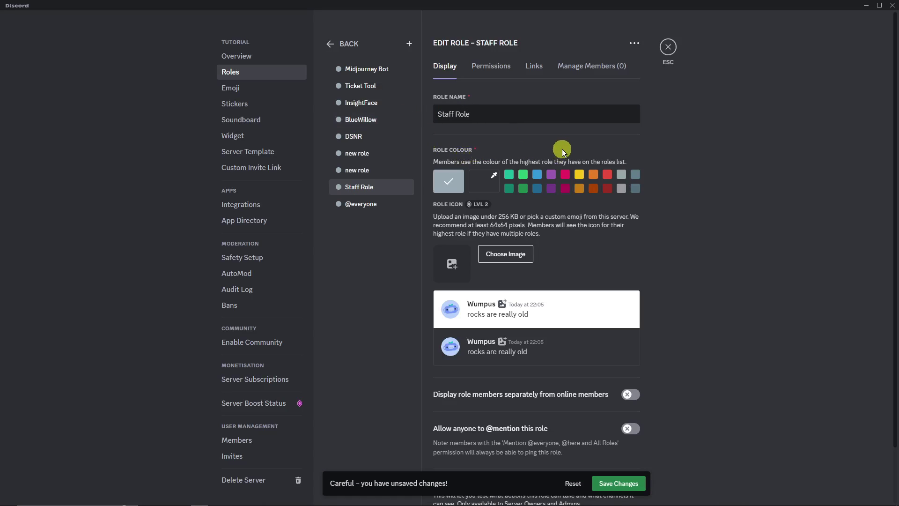
left_click(579, 175)
scroll(515, 248, "down", 2)
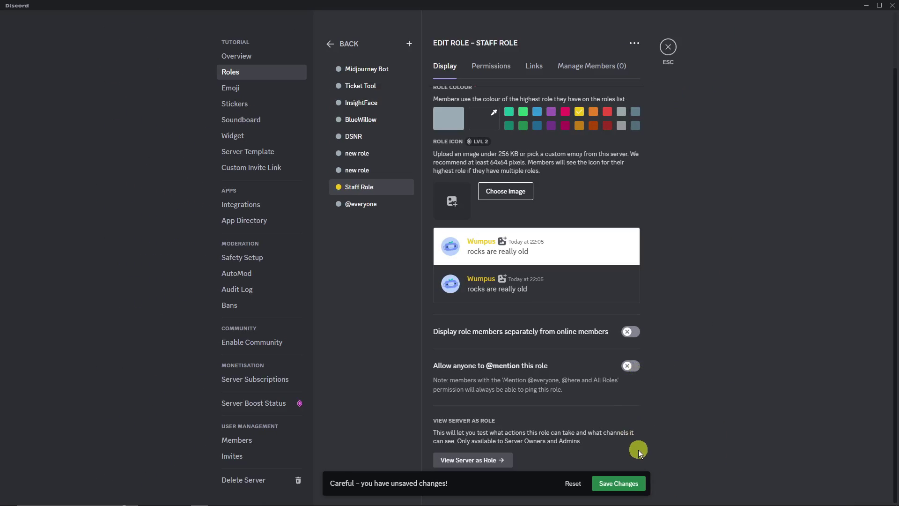
left_click(636, 485)
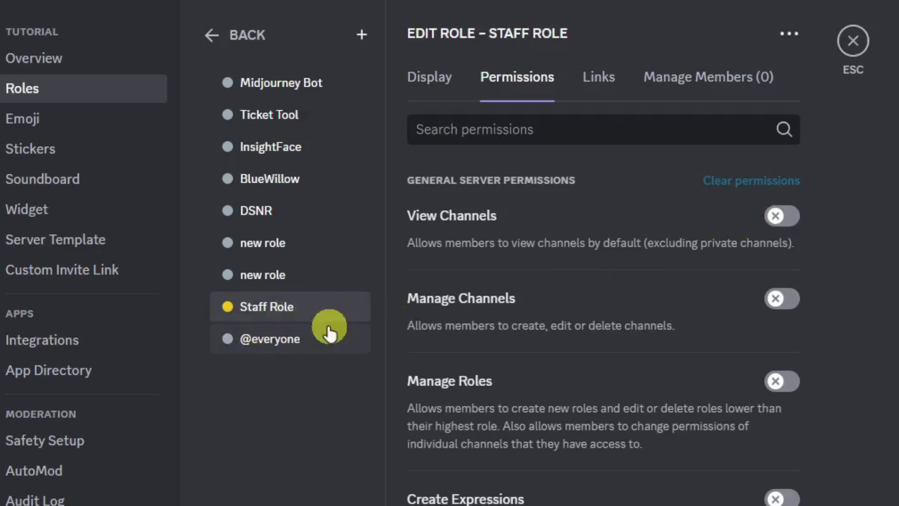
left_click_drag(306, 310, 321, 143)
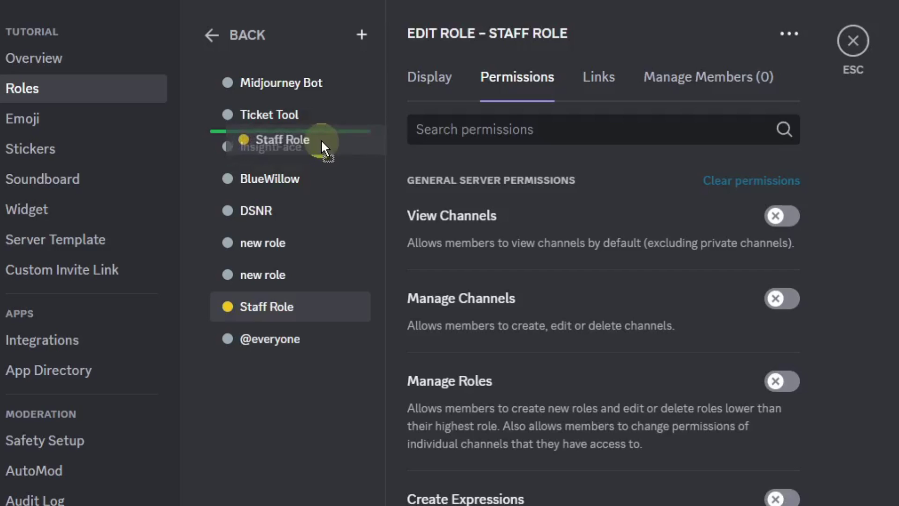
left_click_drag(322, 139, 319, 111)
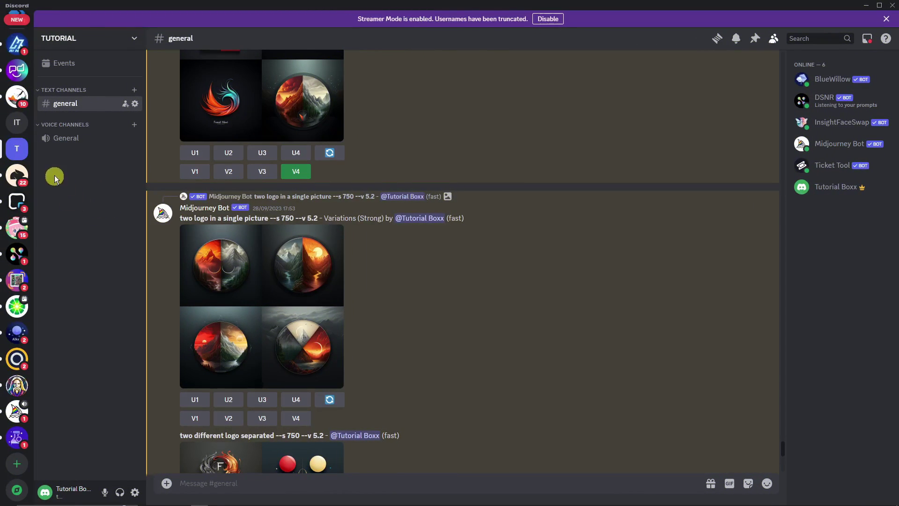
Start a new private category named Staff Support from the channel list
right_click(78, 172)
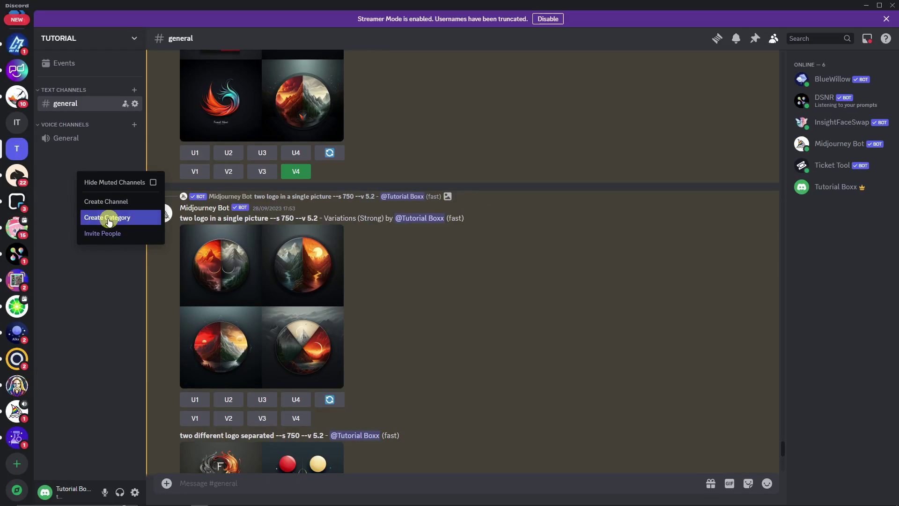
left_click(109, 218)
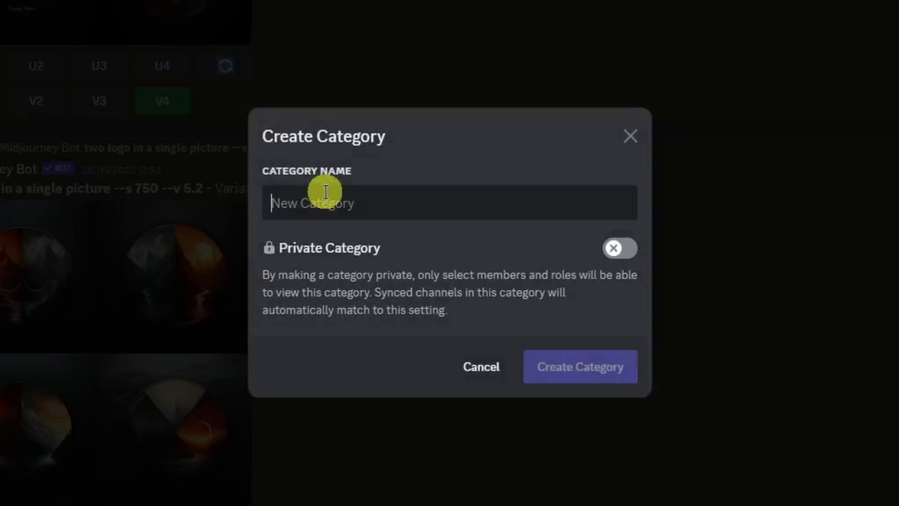
type("Suppor")
key("ctrl+a")
type("Staf")
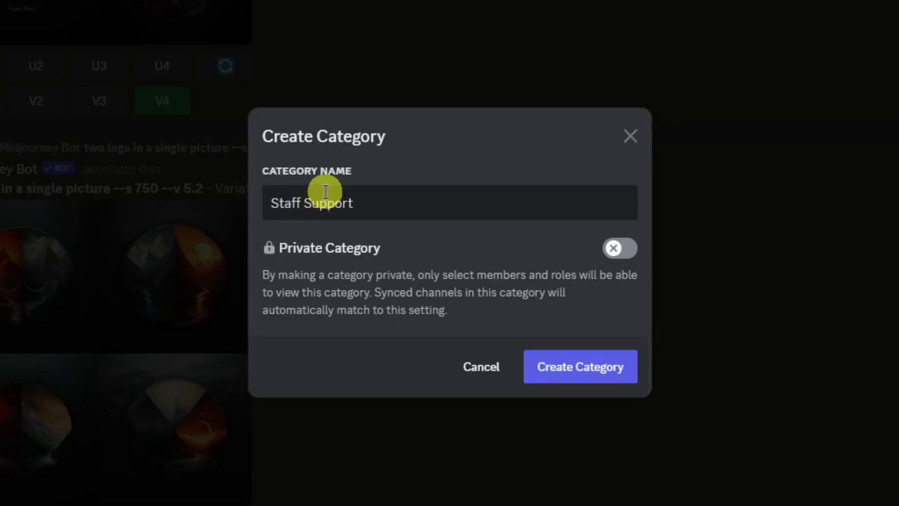
type("f Support")
left_click(621, 250)
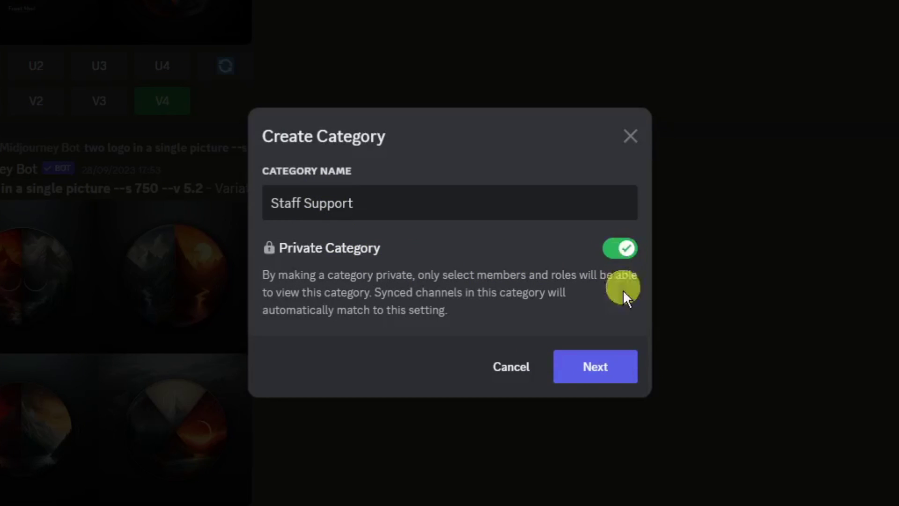
left_click(623, 365)
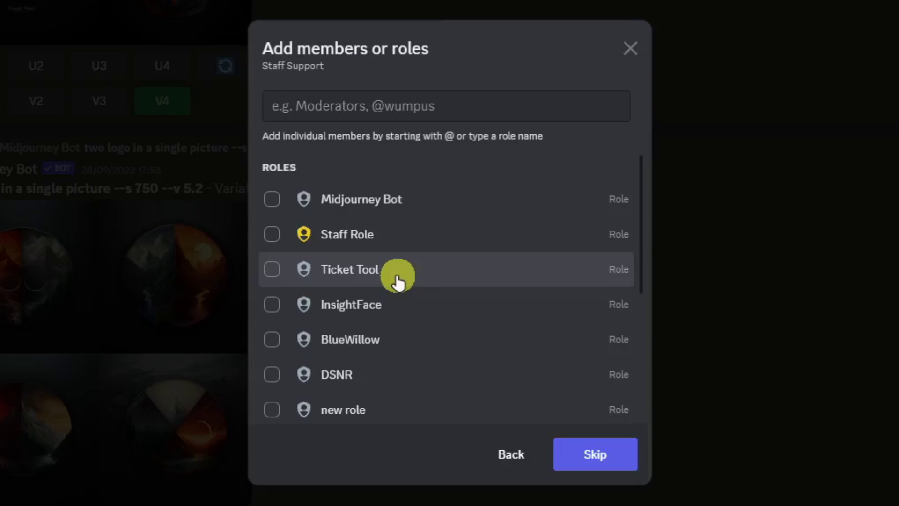
Give Staff Role, the Ticket Tool role, Midjourney Bot and the Ticket Tool bot access, then create the category
left_click(273, 237)
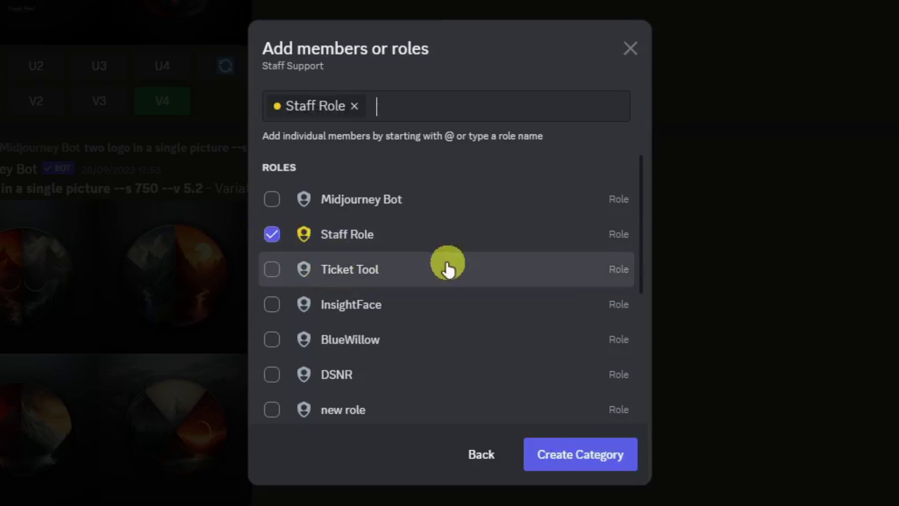
left_click(273, 272)
scroll(434, 316, "down", 5)
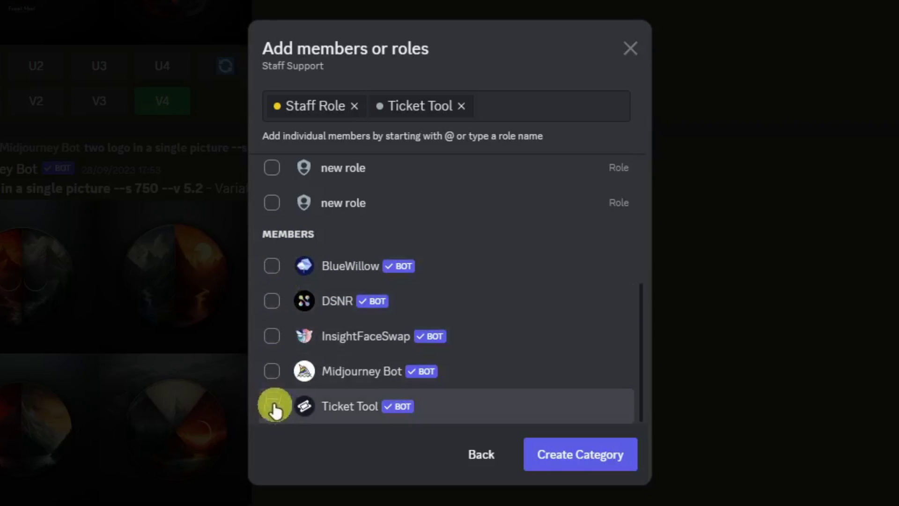
left_click(275, 373)
scroll(360, 351, "down", 1)
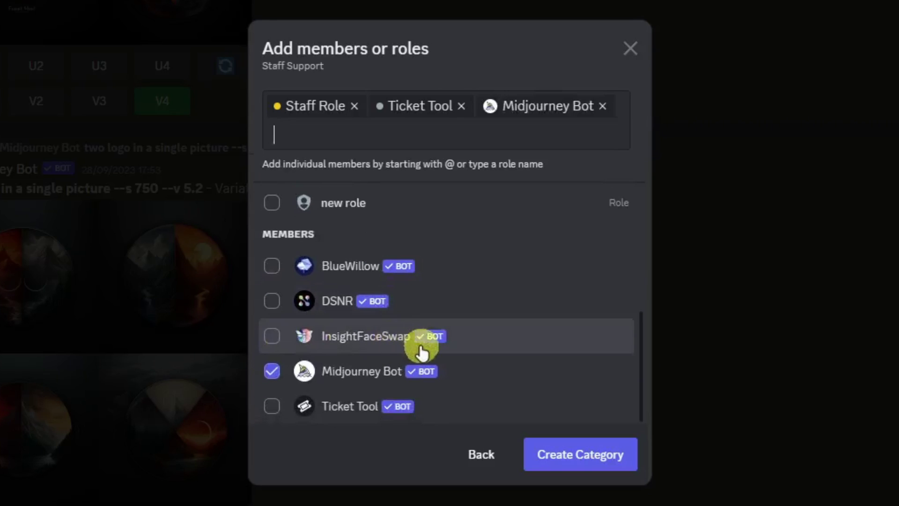
left_click(272, 406)
scroll(417, 379, "up", 5)
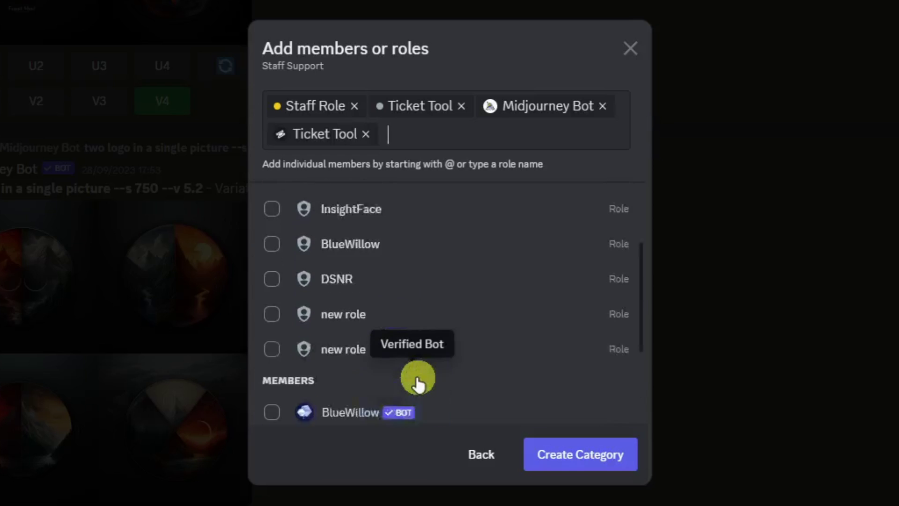
scroll(447, 372, "down", 5)
scroll(447, 374, "down", 10)
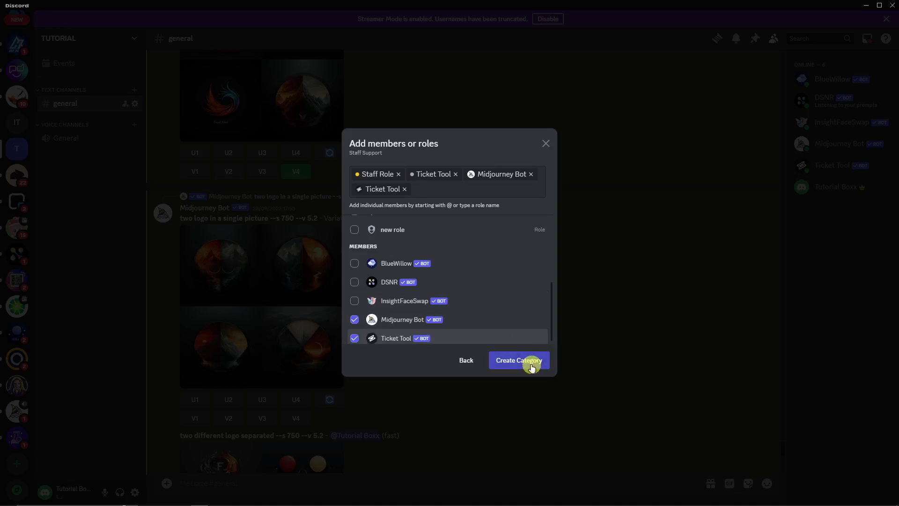
left_click(519, 361)
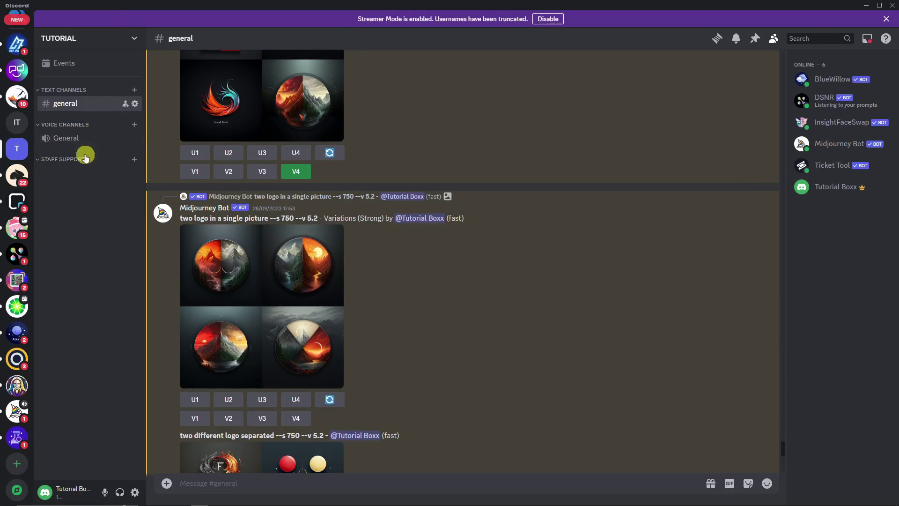
Allow Read Message History in the Staff Support category's permissions
mouse_move(86, 161)
left_mouse_down()
mouse_move(87, 118)
mouse_move(83, 168)
mouse_move(80, 119)
mouse_move(71, 161)
left_mouse_up()
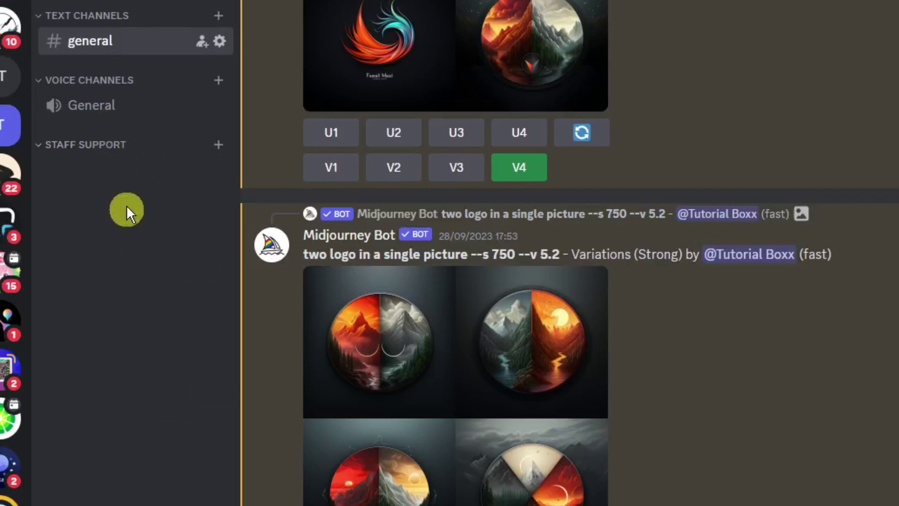
right_click(99, 146)
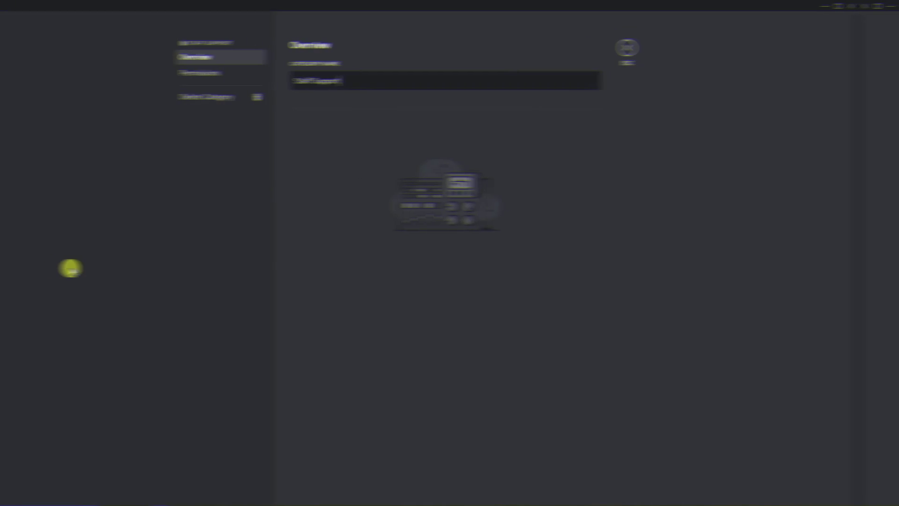
left_click(263, 77)
scroll(452, 197, "down", 3)
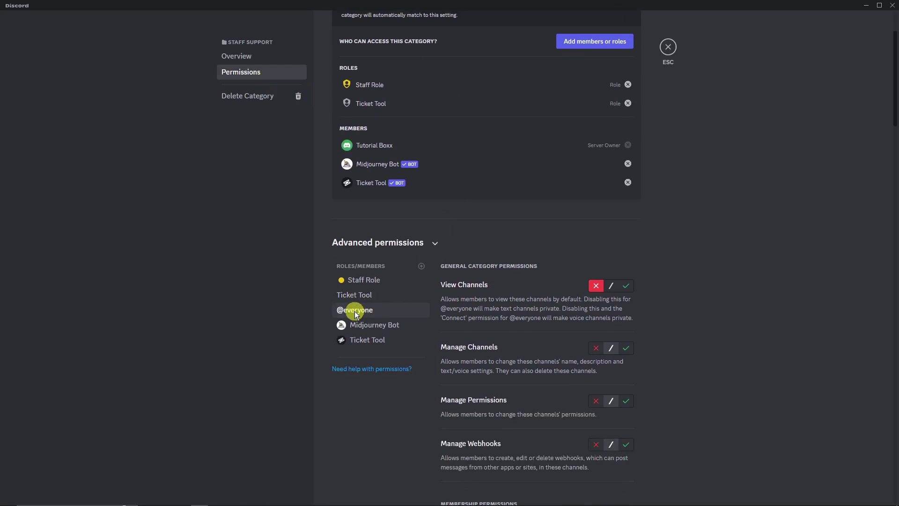
scroll(524, 322, "down", 9)
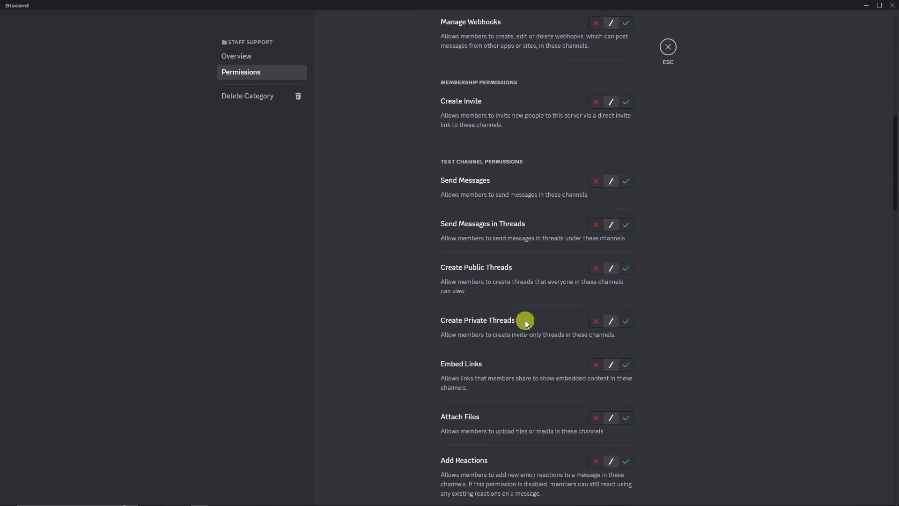
scroll(526, 324, "down", 8)
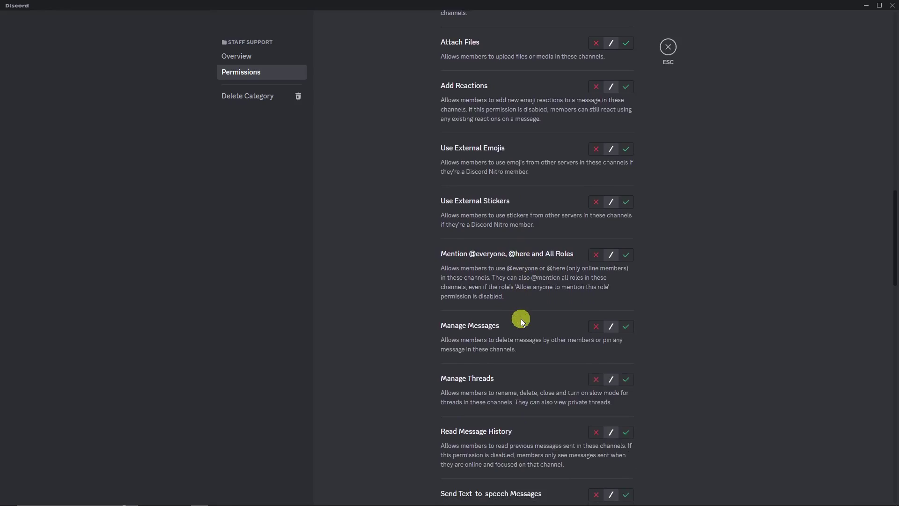
scroll(521, 318, "down", 3)
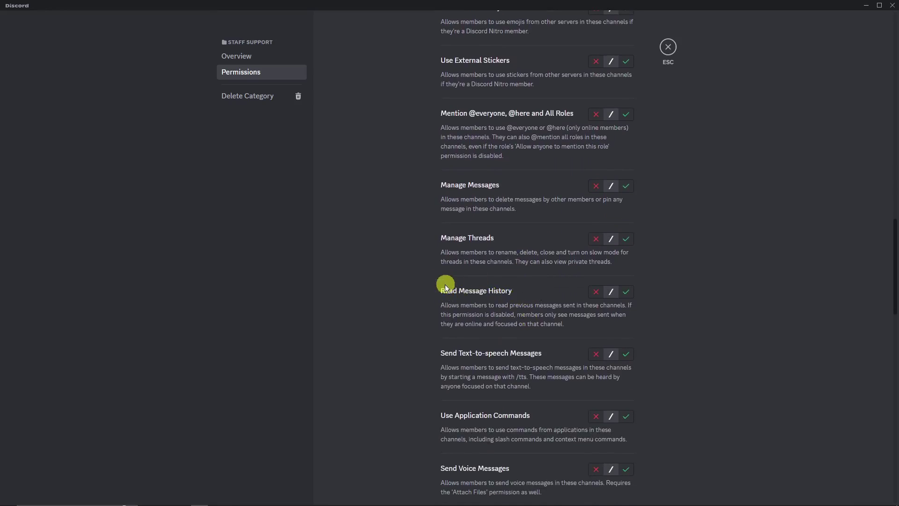
left_click(626, 292)
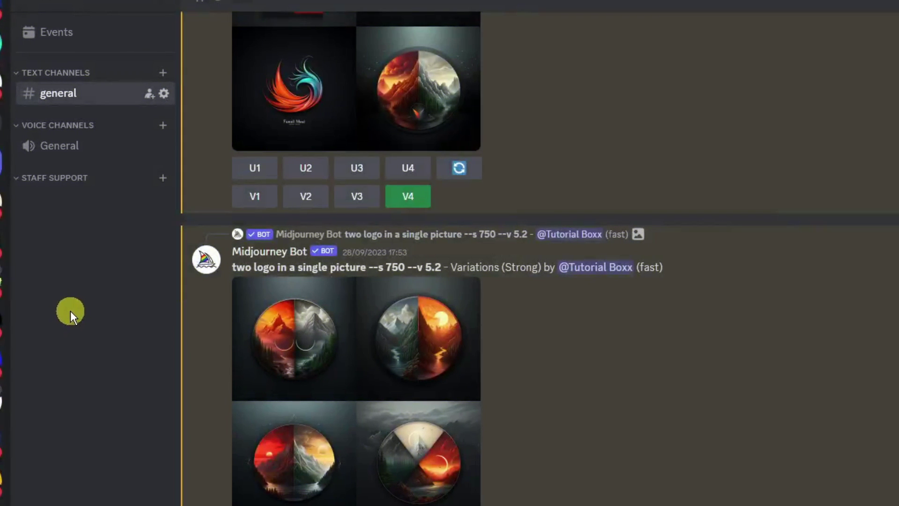
Add a text channel named staff-ticket under Staff Support
left_click(163, 179)
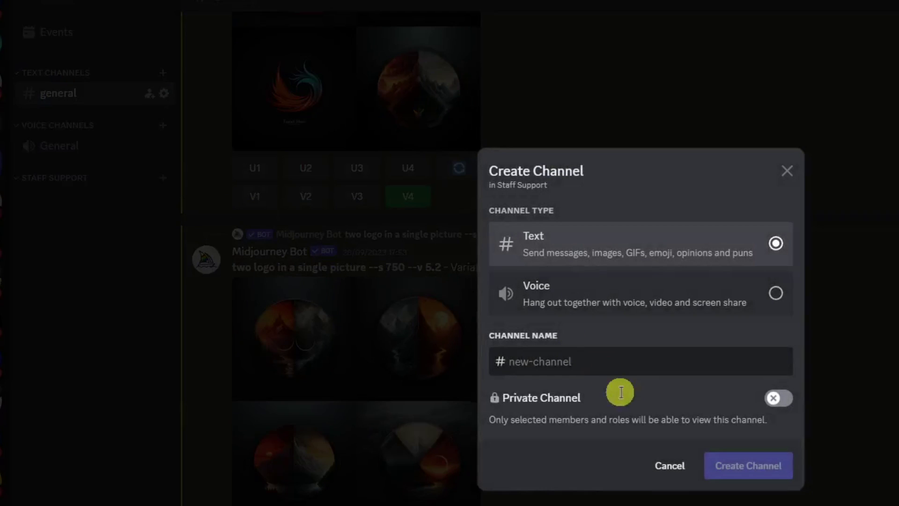
type("staff-ticket")
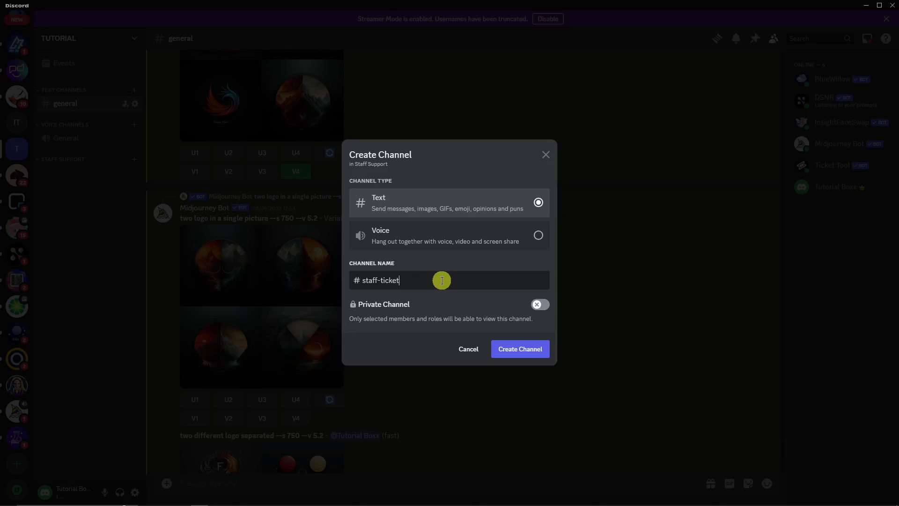
left_click(535, 350)
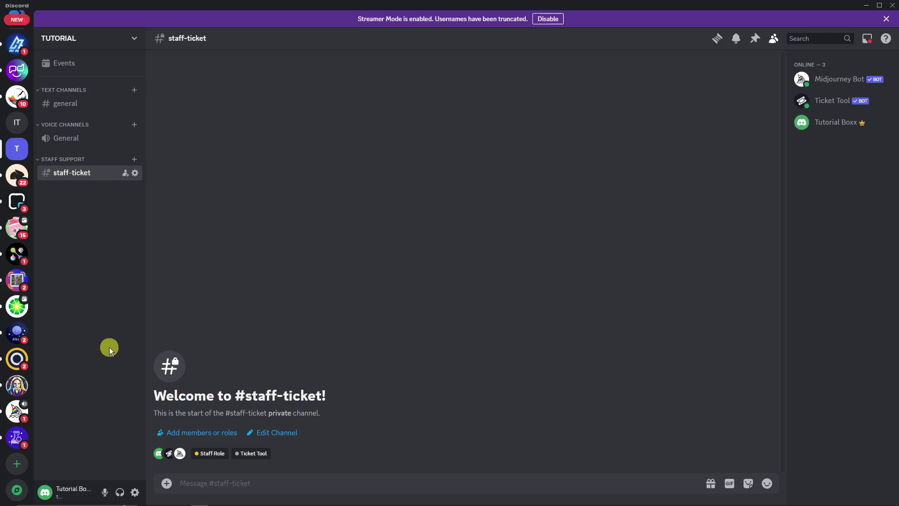
On the Ticket Tool dashboard, create a panel named Support Panel and open its General settings
mouse_move(283, 498)
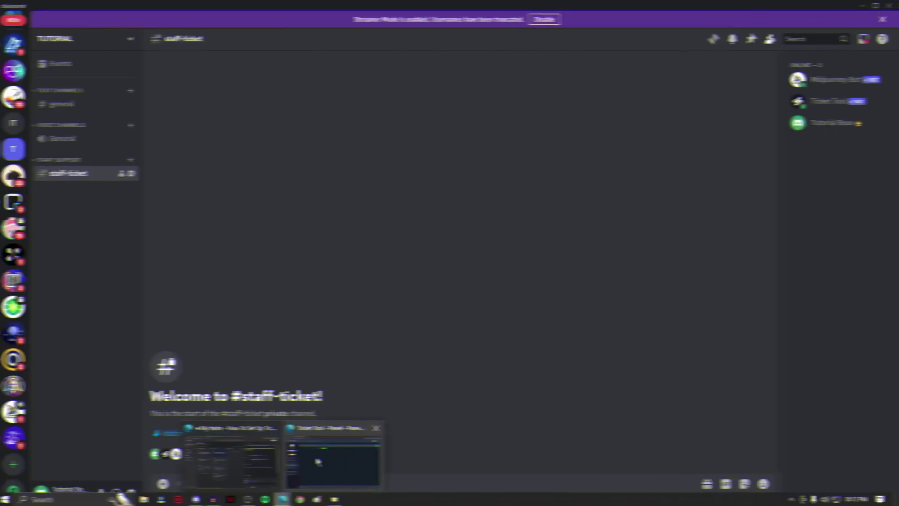
left_click(318, 463)
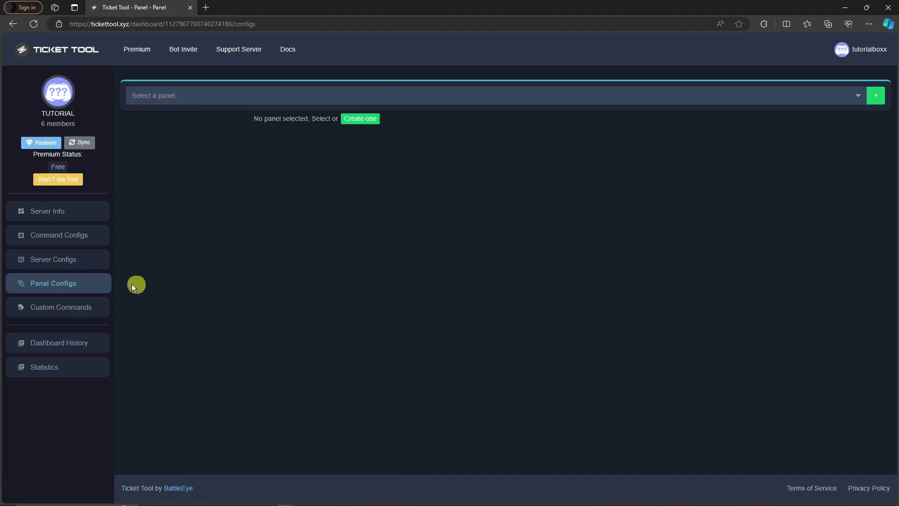
left_click(359, 120)
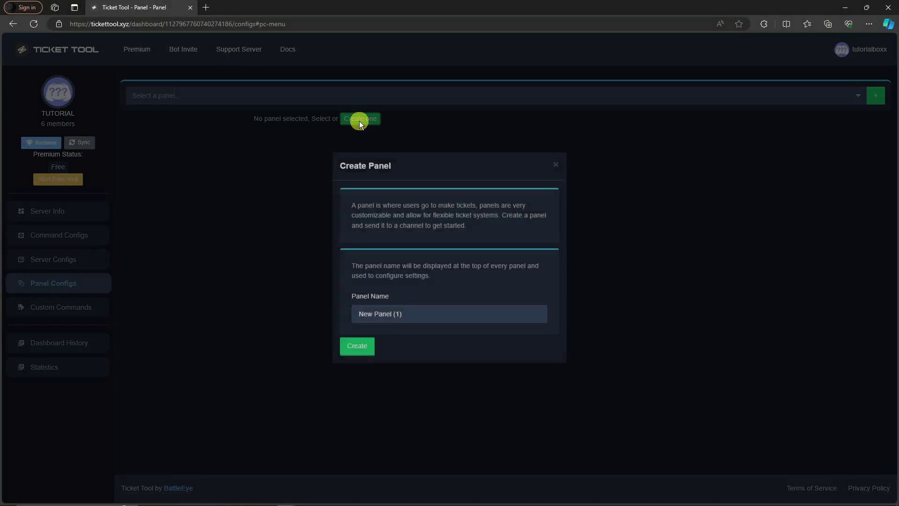
triple_click(422, 321)
type("Support Panel")
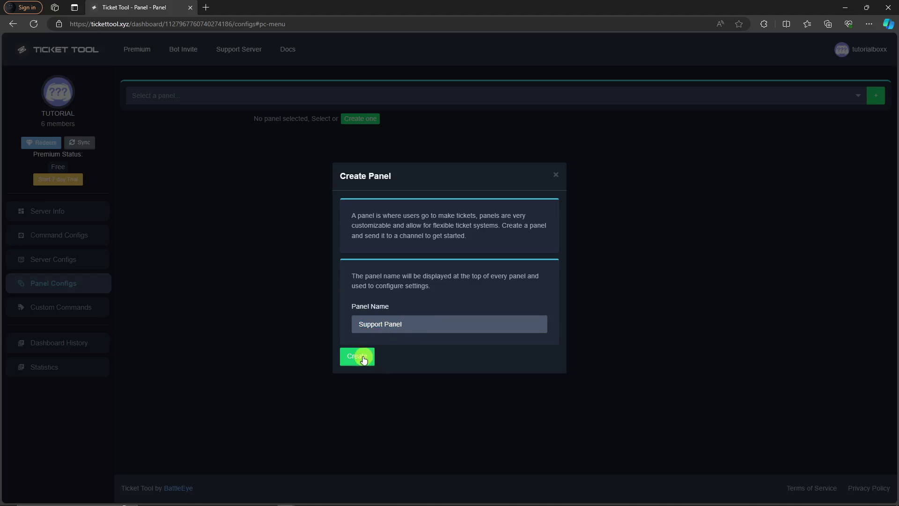
left_click(363, 360)
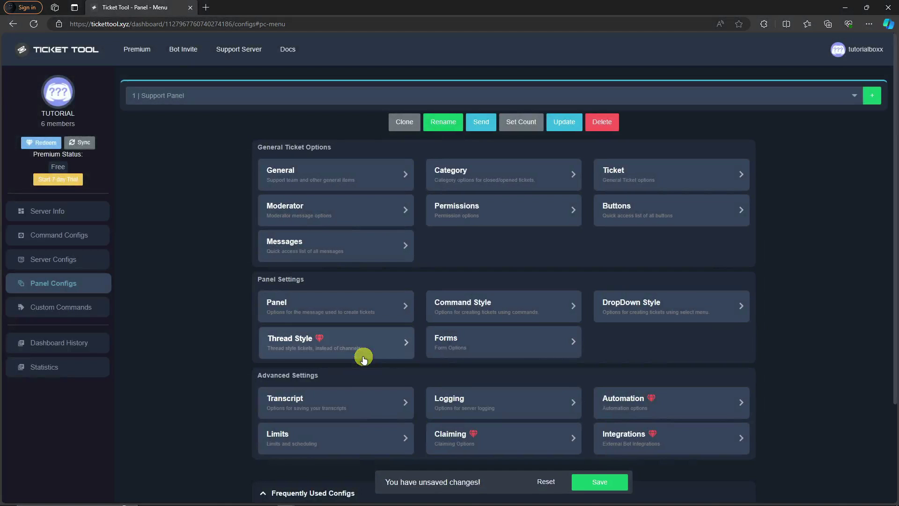
scroll(478, 296, "down", 3)
scroll(477, 293, "up", 3)
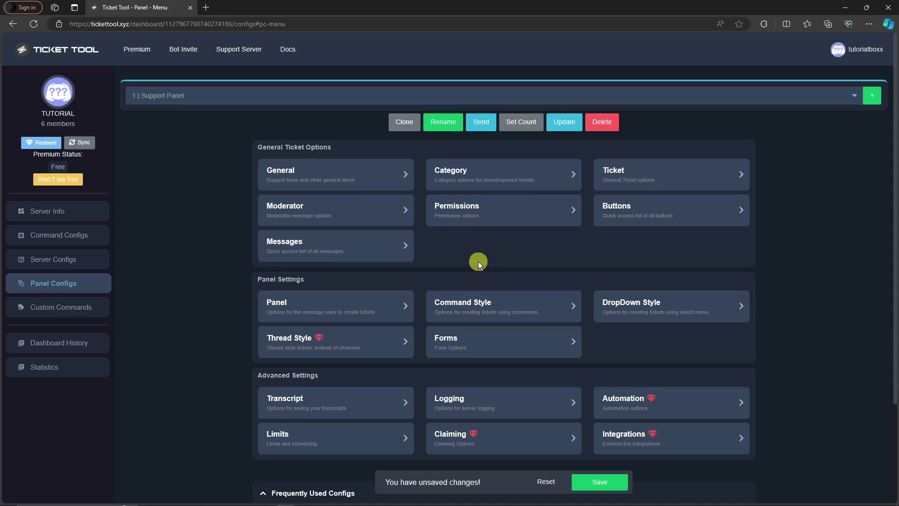
left_click(359, 175)
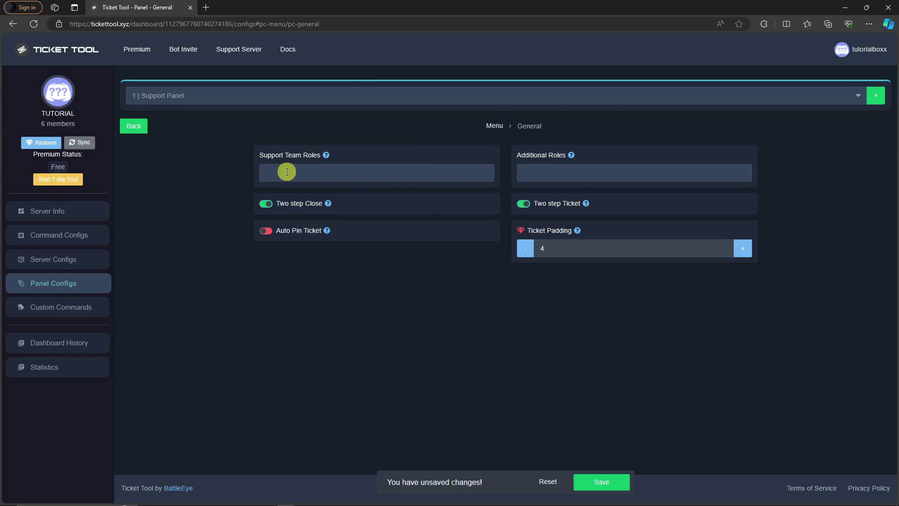
Set Staff Role as Support Panel's support team role and save
left_click(333, 171)
scroll(377, 240, "down", 3)
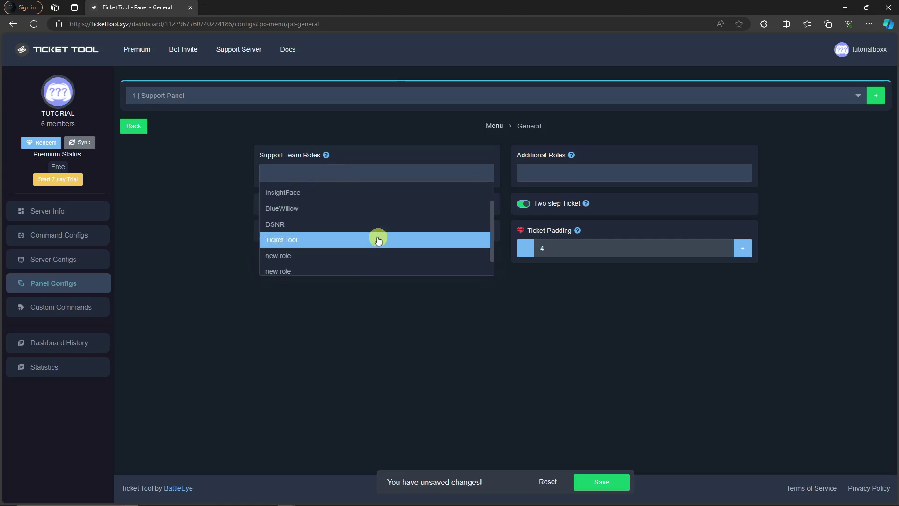
scroll(375, 247, "up", 3)
scroll(371, 197, "down", 3)
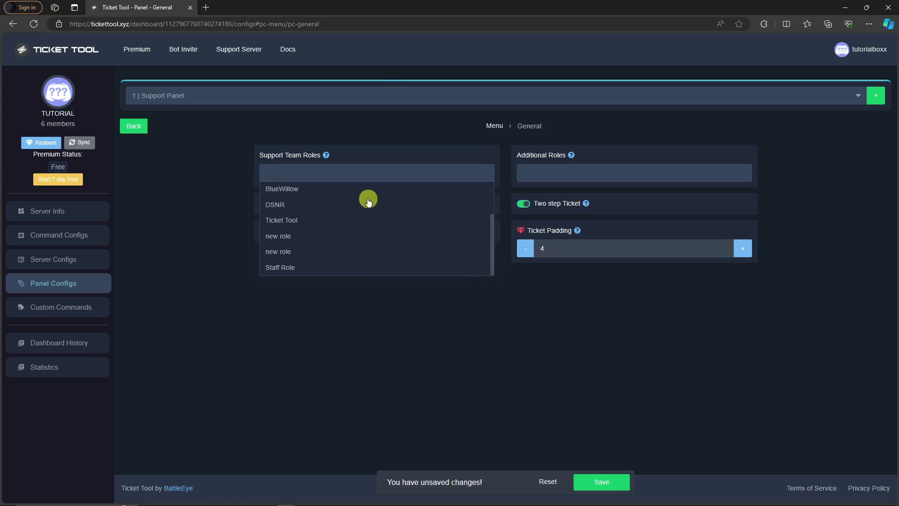
left_click(300, 269)
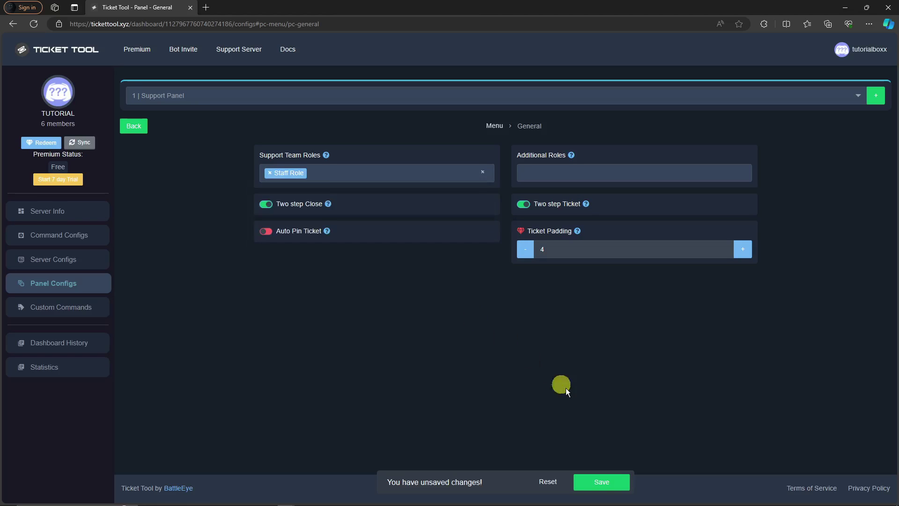
left_click(605, 482)
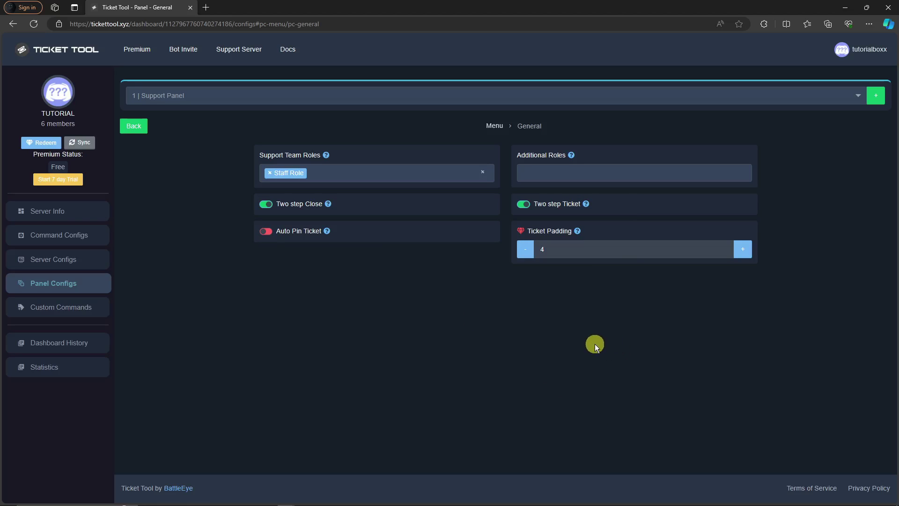
left_click(136, 128)
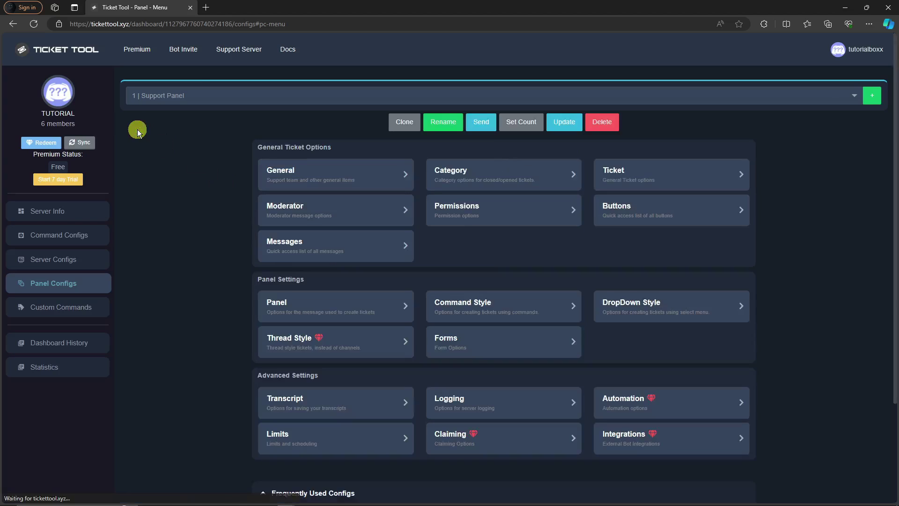
Set Staff Support as the Category Created/Opened for new tickets and save
left_click(459, 172)
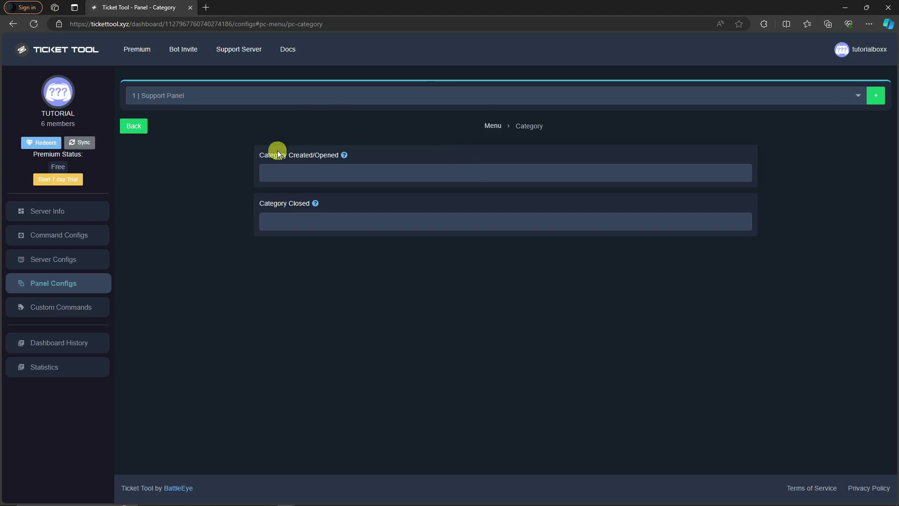
left_click(393, 172)
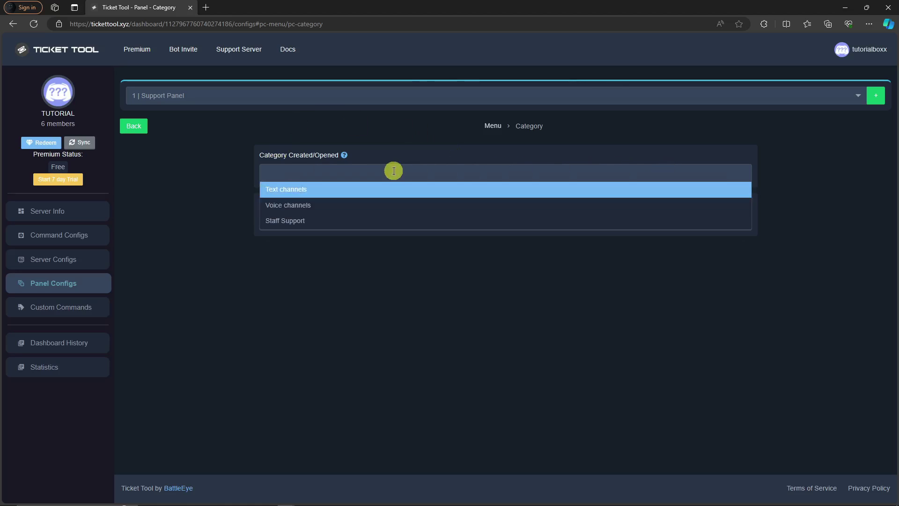
left_click(308, 228)
left_click(606, 487)
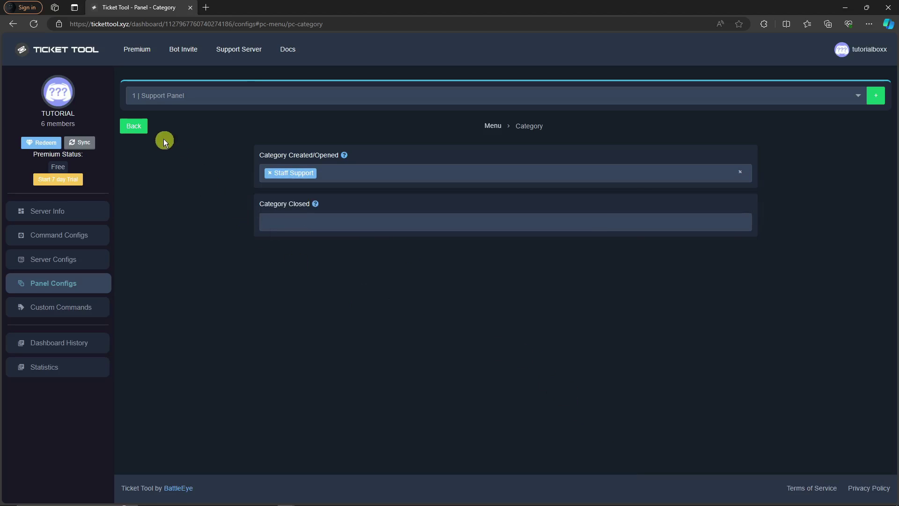
left_click(134, 125)
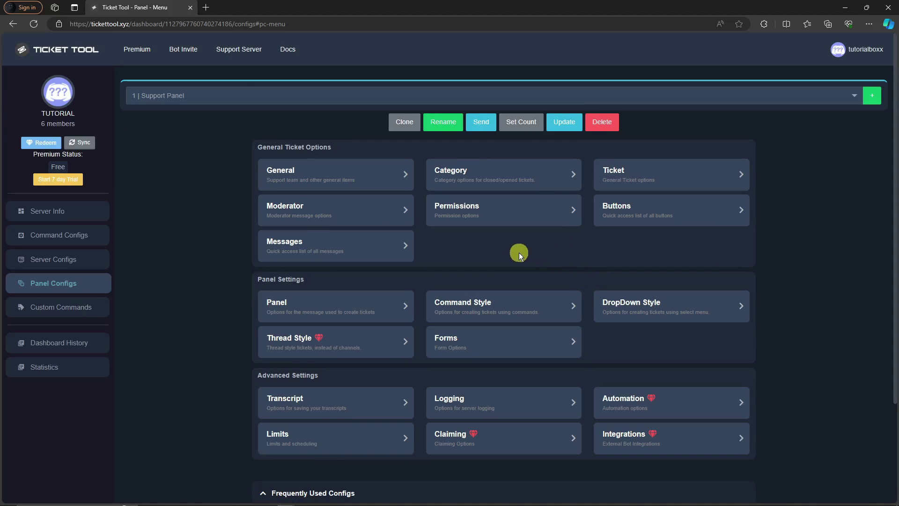
Open the panel message's embed settings and select the old description wording
left_click(365, 245)
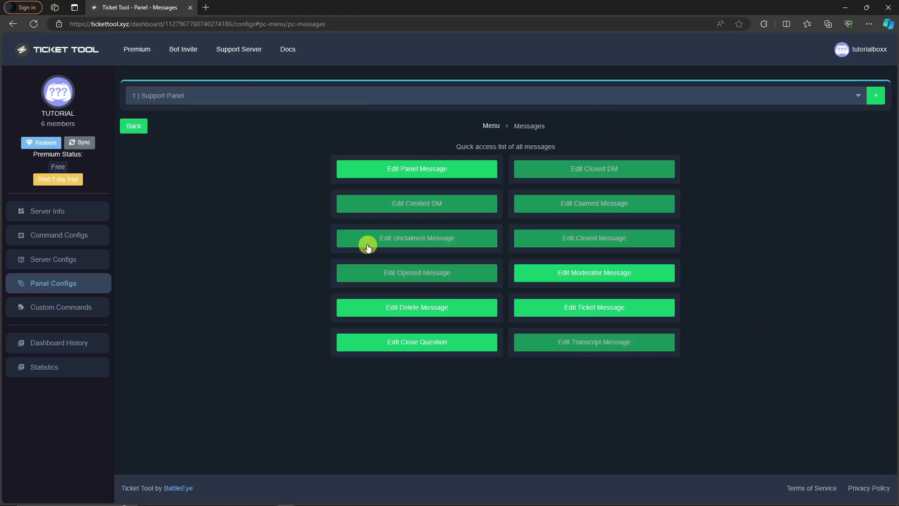
left_click(424, 175)
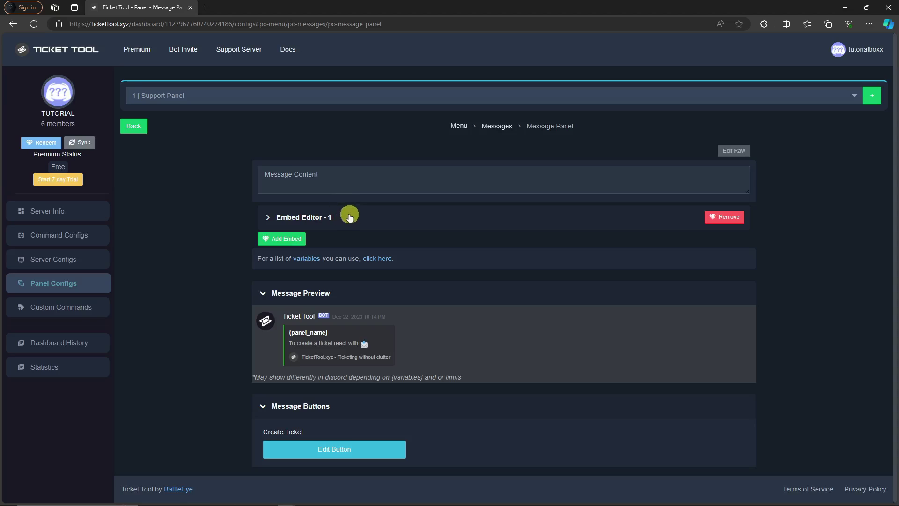
left_click(268, 218)
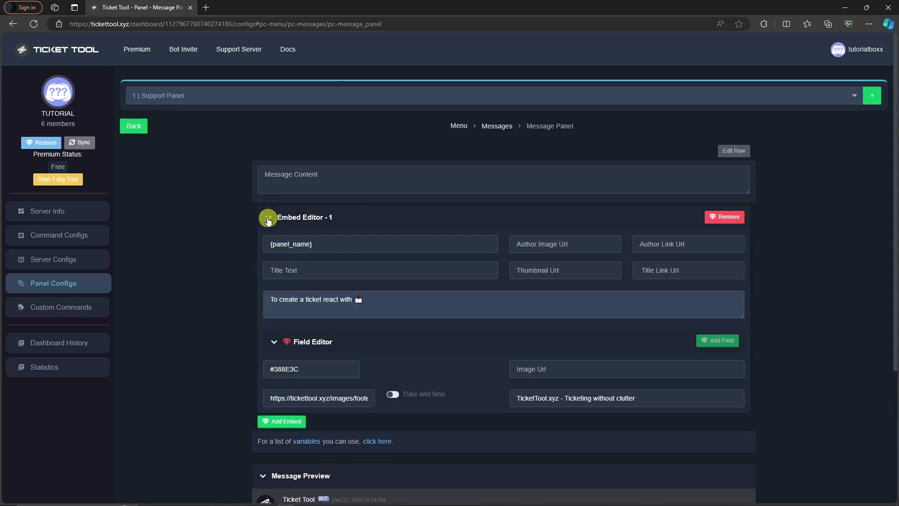
left_click_drag(385, 300, 241, 302)
left_click(392, 299)
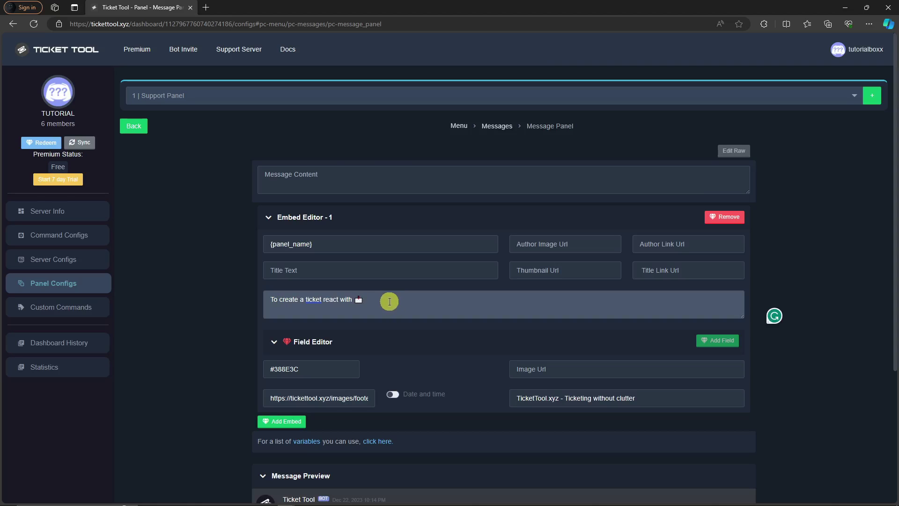
left_click_drag(387, 299, 271, 305)
left_click(308, 310)
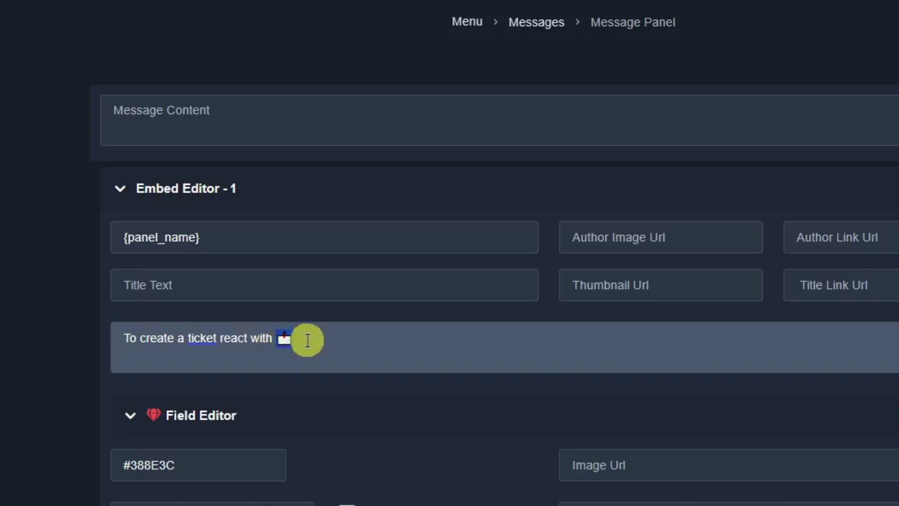
left_click_drag(313, 319, 180, 323)
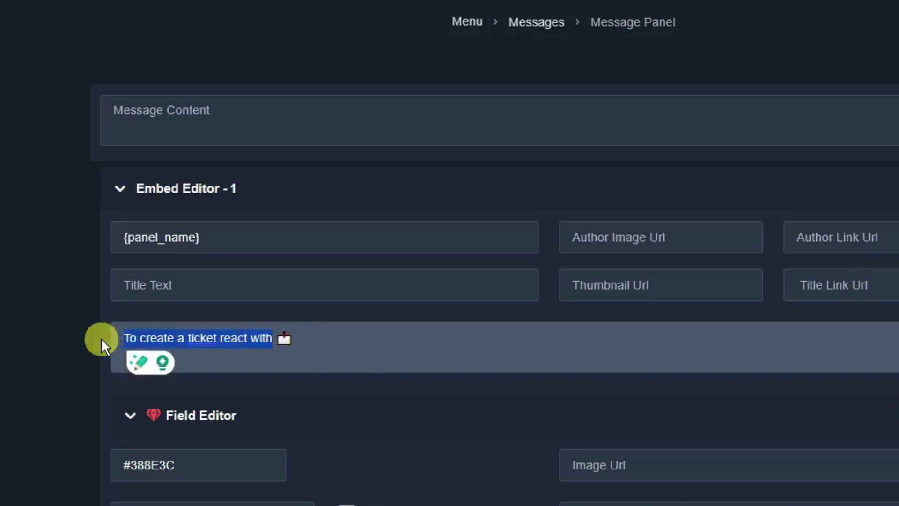
Change the description to 'Support bug, Report Issue, glitch or something. by clicking … create' and save
type("Support bug")
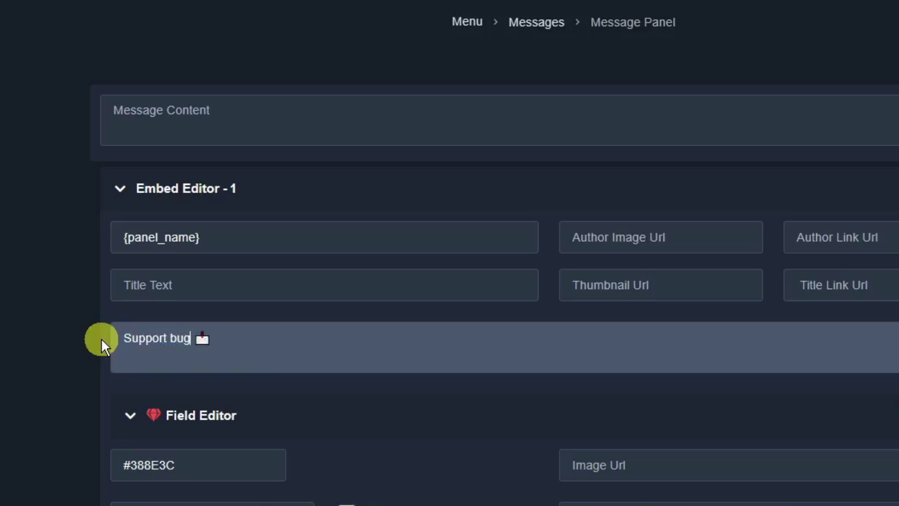
type(", Report")
type(" Issue")
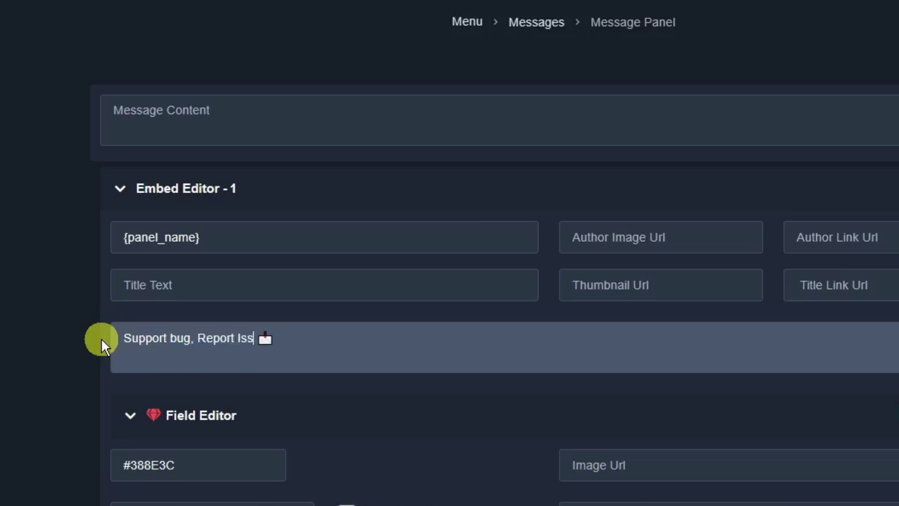
type(", glotc")
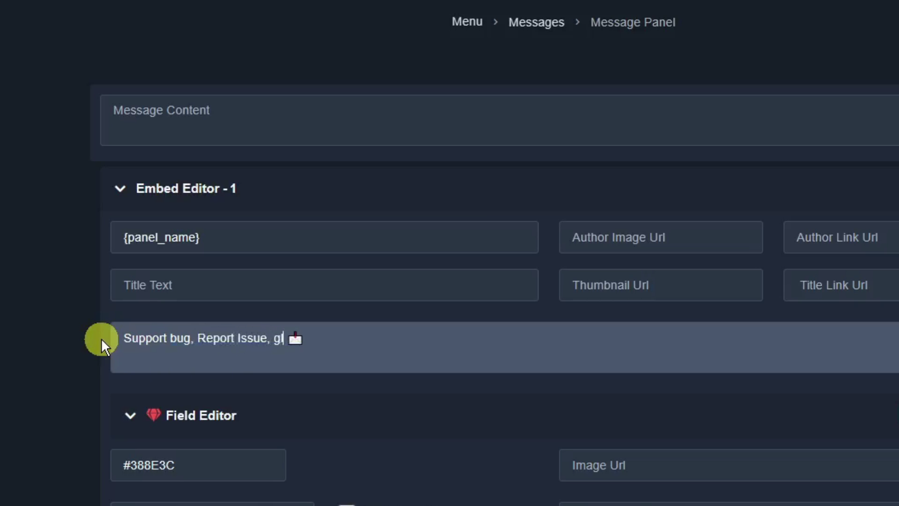
key("BackSpace")
key("BackSpace")
key("BackSpace")
type("itch ")
type("or somethjin")
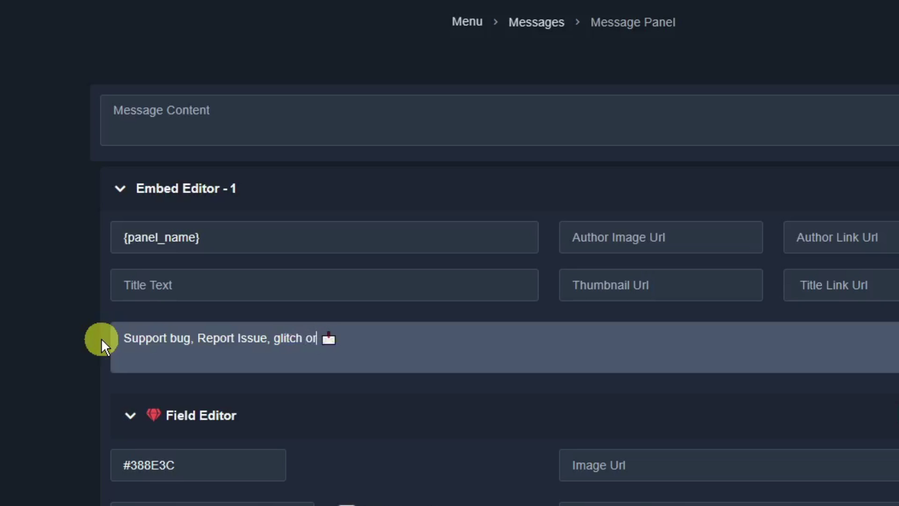
key("BackSpace")
key("BackSpace")
key("BackSpace")
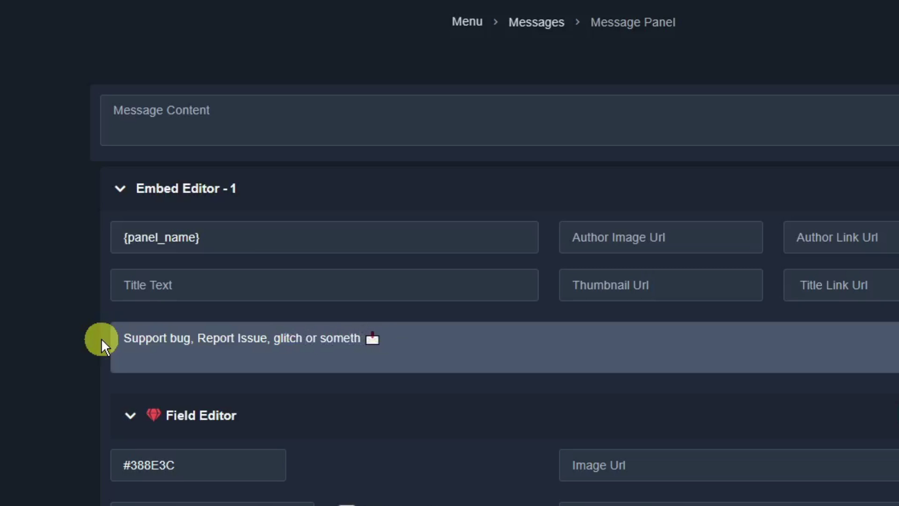
type("ing.")
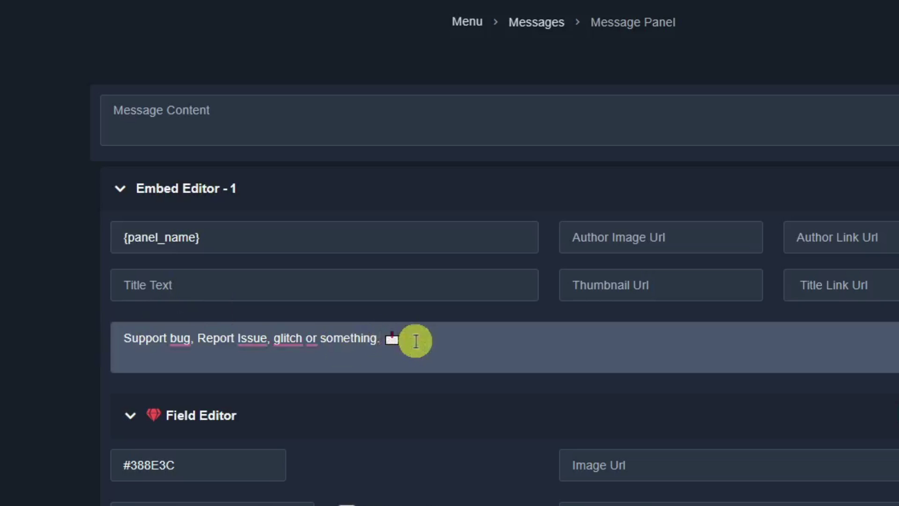
type(" by clicking")
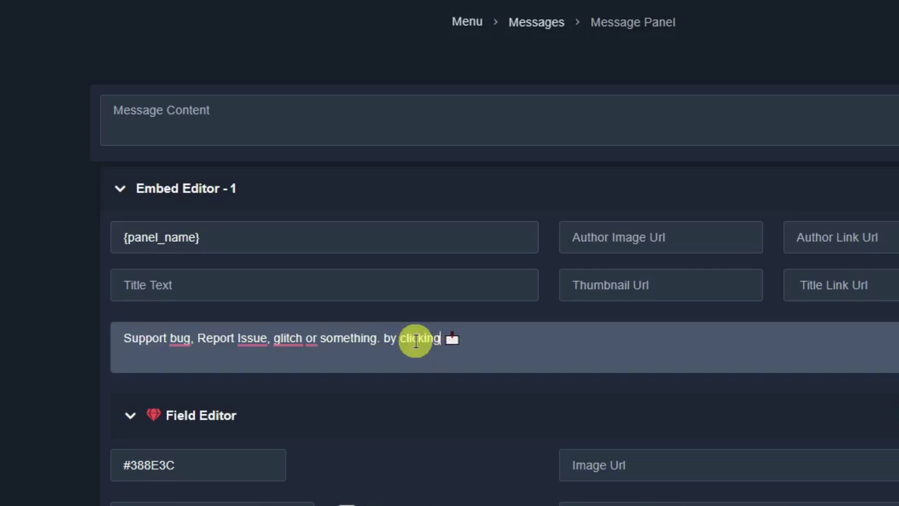
left_click(513, 336)
type("c")
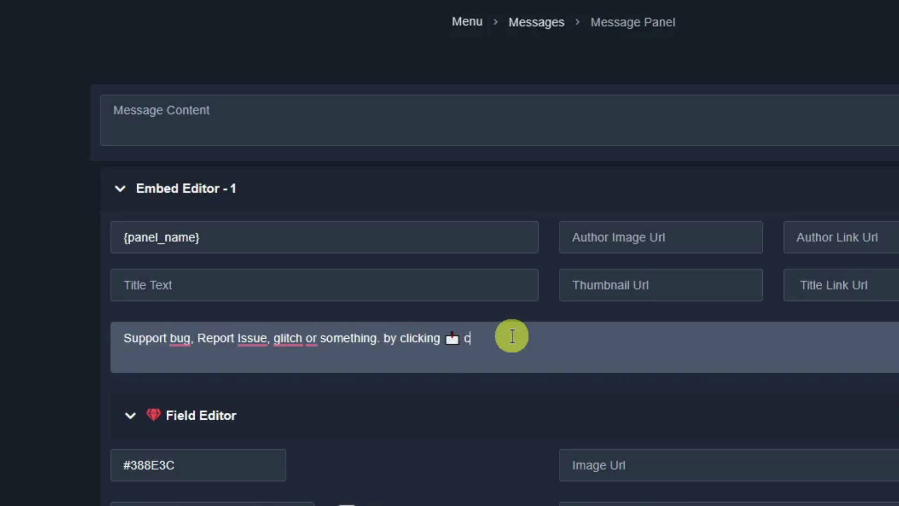
type("reate a ticket below.")
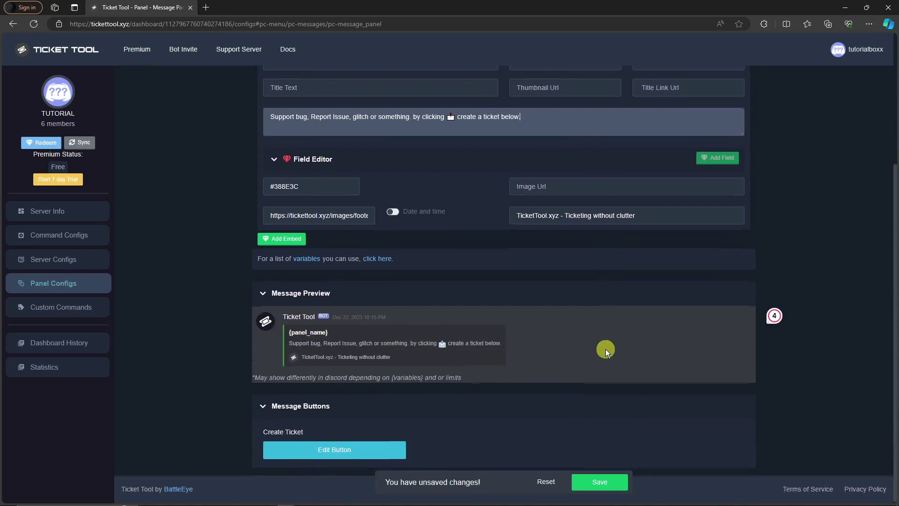
scroll(585, 328, "down", 4)
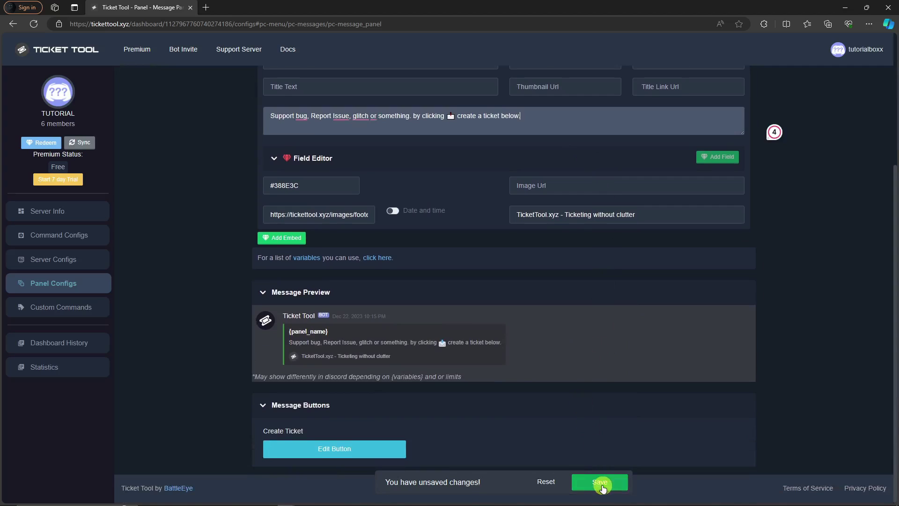
left_click(599, 482)
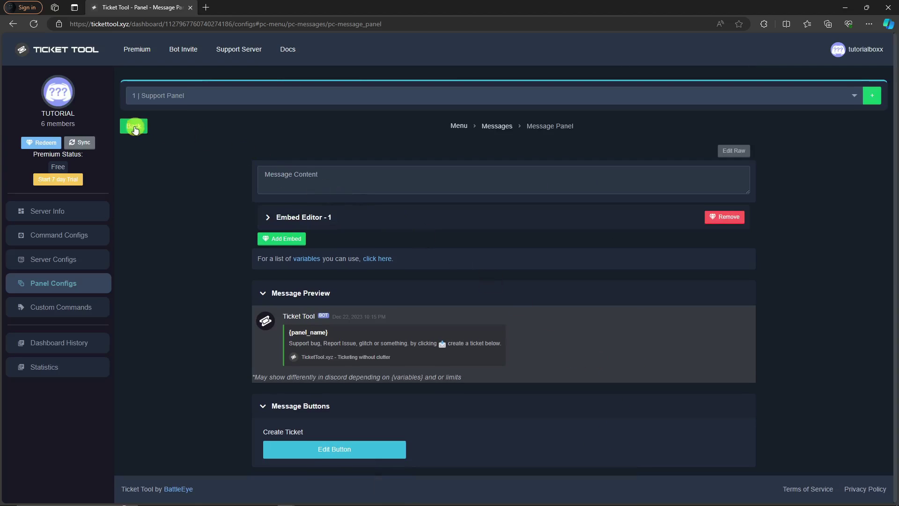
left_click(134, 128)
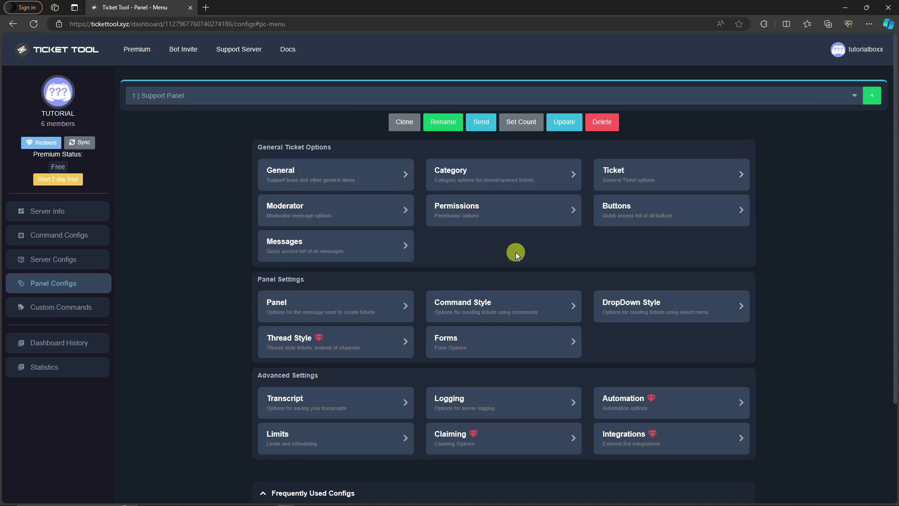
Allow ticket owners Read Message History in opened tickets, save, and return to Panel Configs
left_click(505, 222)
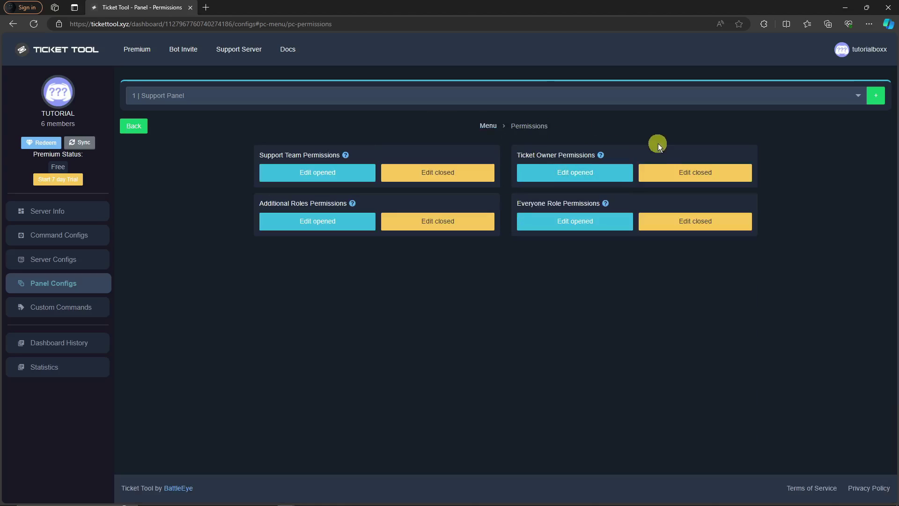
left_click(591, 173)
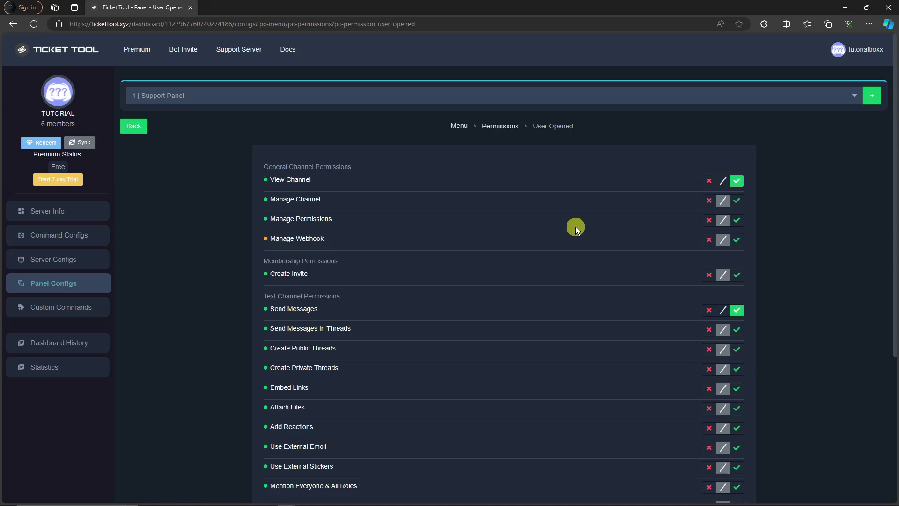
scroll(576, 227, "down", 3)
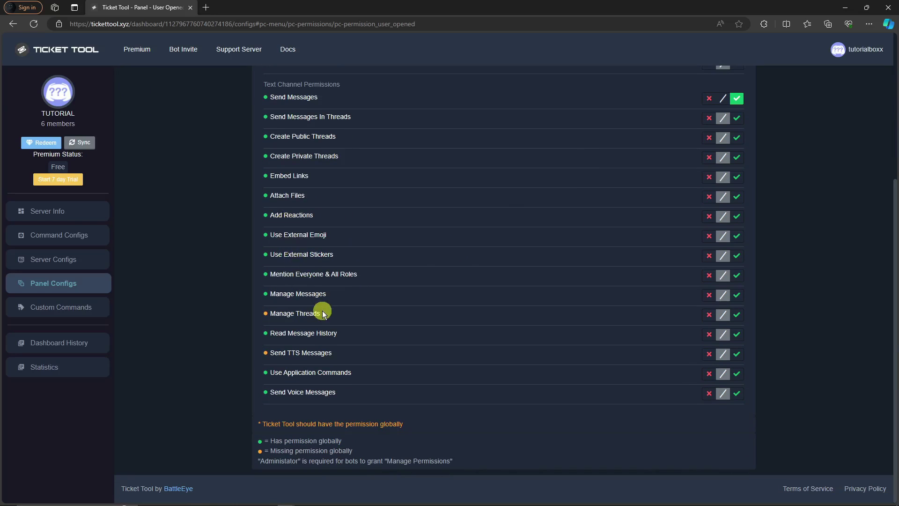
scroll(313, 315, "up", 3)
scroll(313, 319, "down", 3)
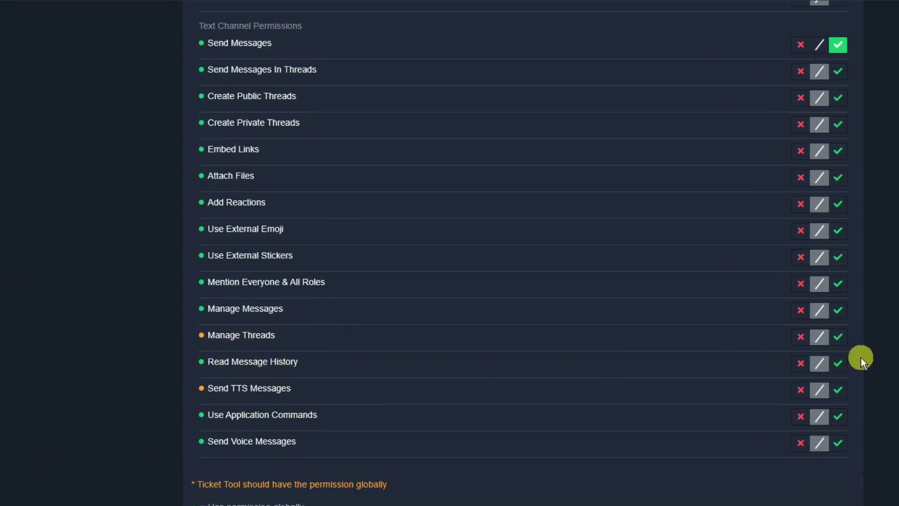
left_click(839, 363)
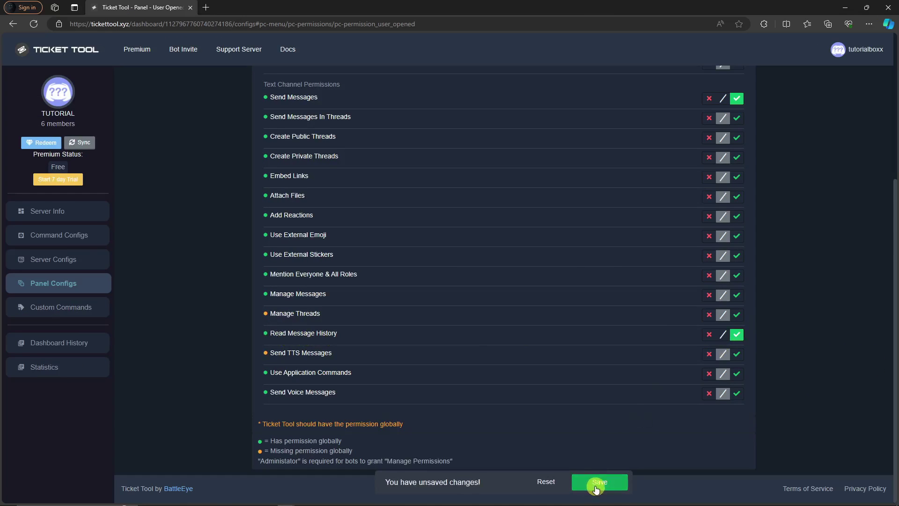
left_click(598, 481)
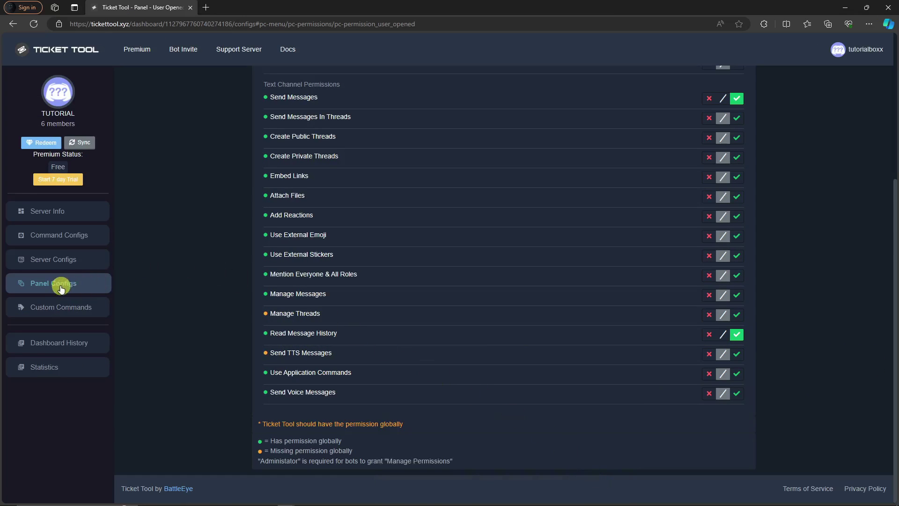
left_click(64, 289)
scroll(352, 297, "up", 3)
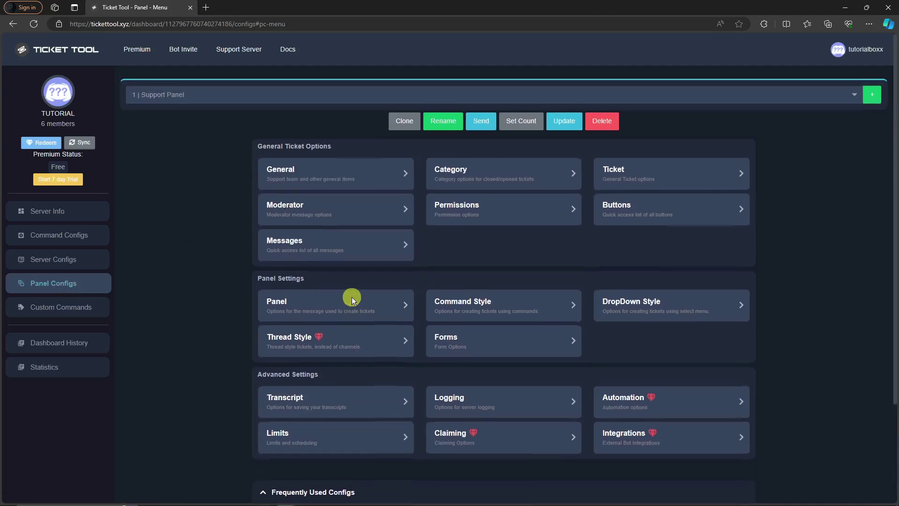
Send the Support Panel message to the staff-ticket channel
left_click(483, 131)
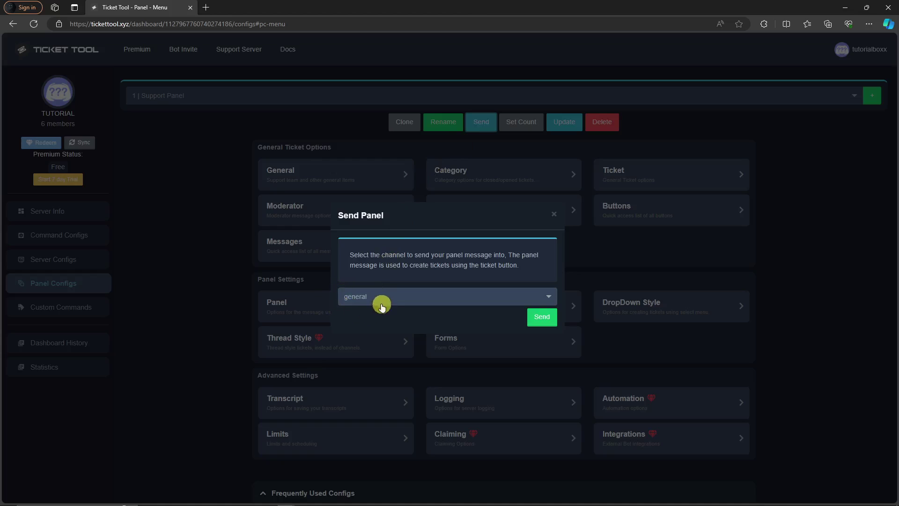
left_click(428, 297)
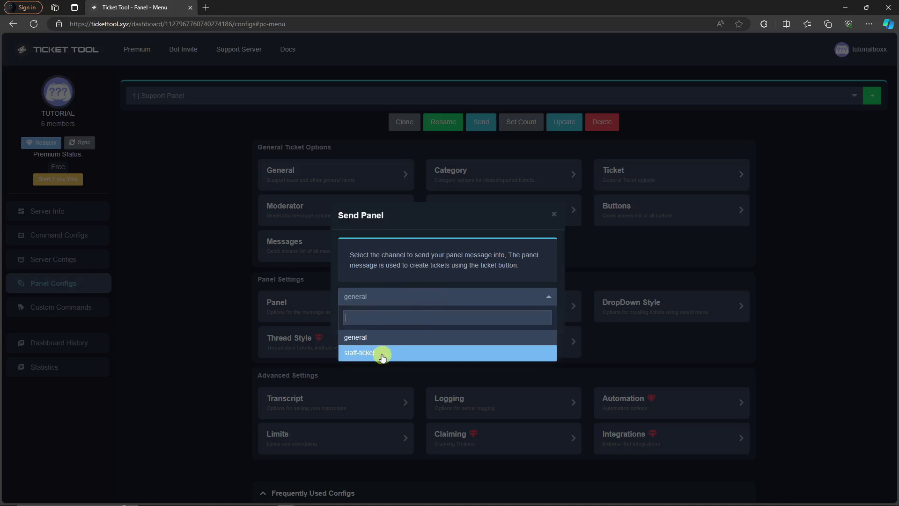
left_click(358, 352)
left_click(543, 319)
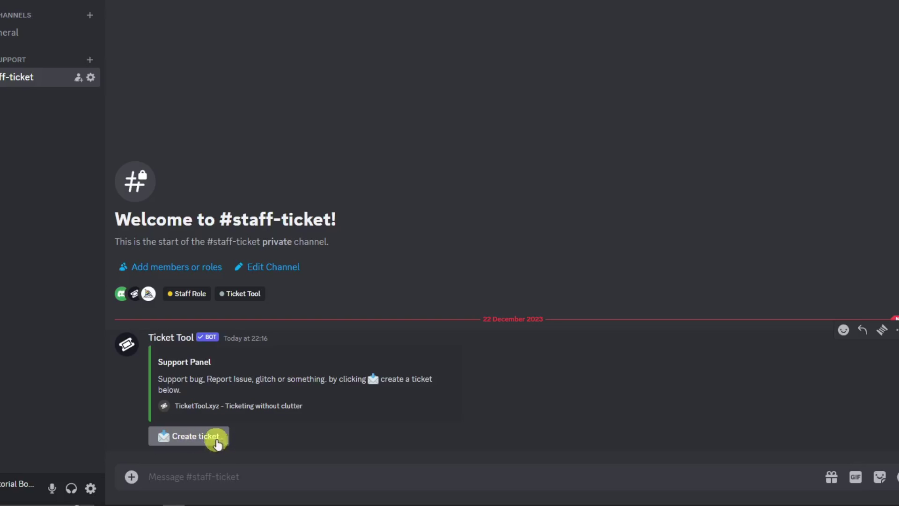
Create a test ticket from the panel and view the new ticket-0001 channel
left_click(201, 441)
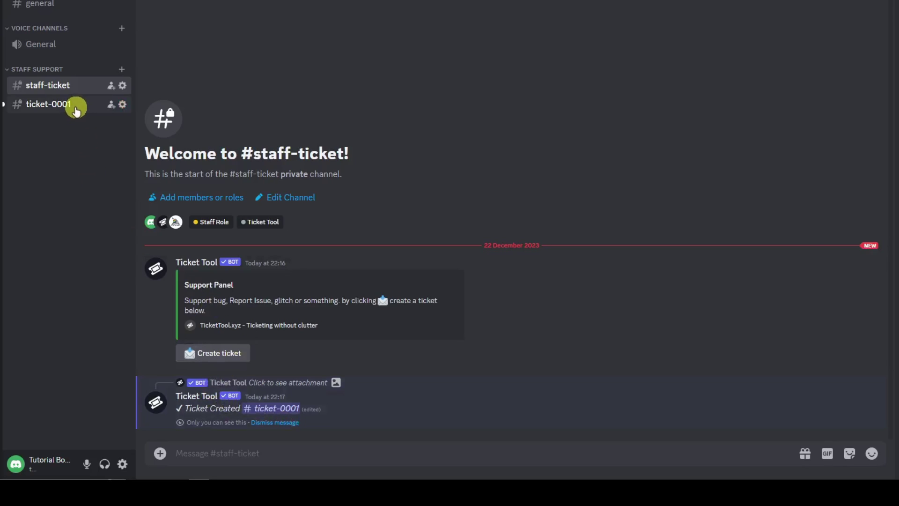
left_click(76, 108)
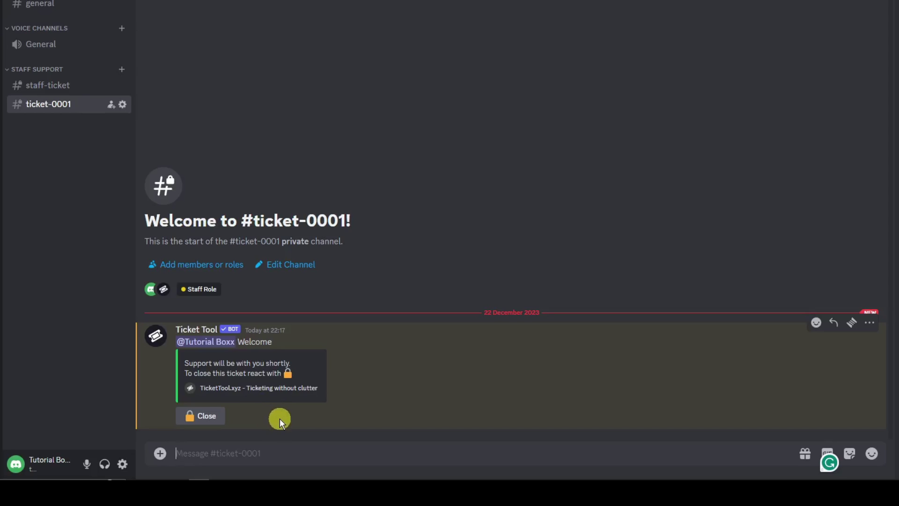
Close the ticket-0001 test ticket, confirm, and delete the closed channel
left_click(208, 416)
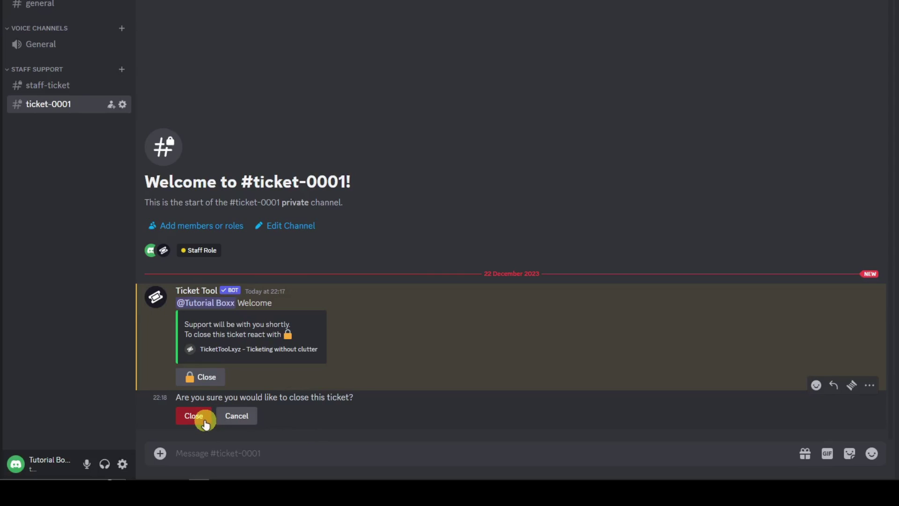
left_click(205, 423)
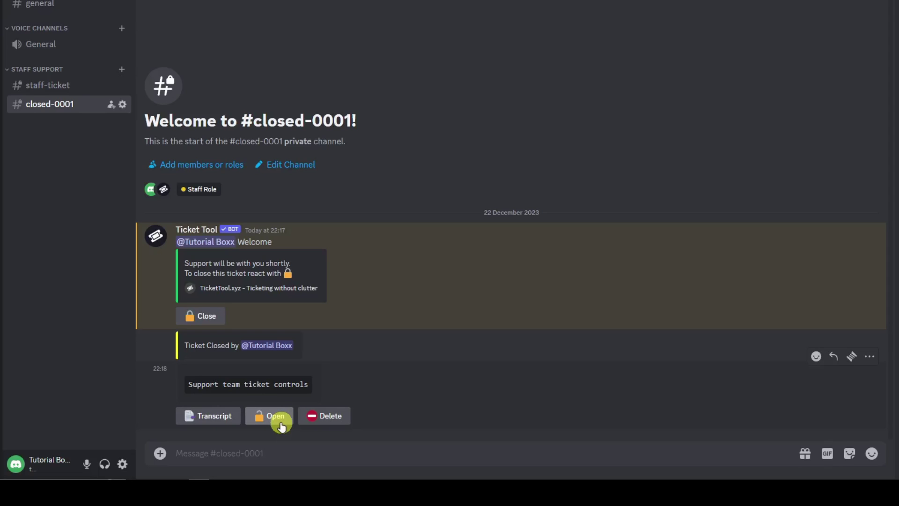
left_click(333, 420)
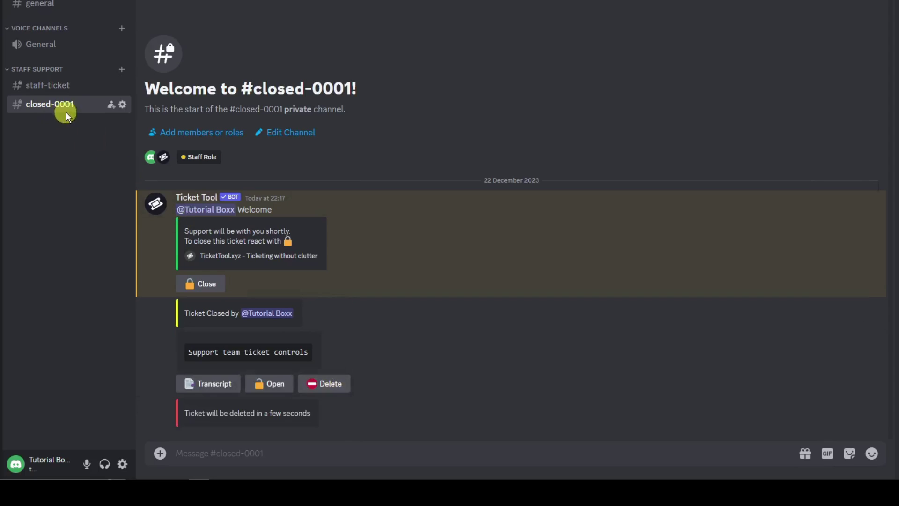